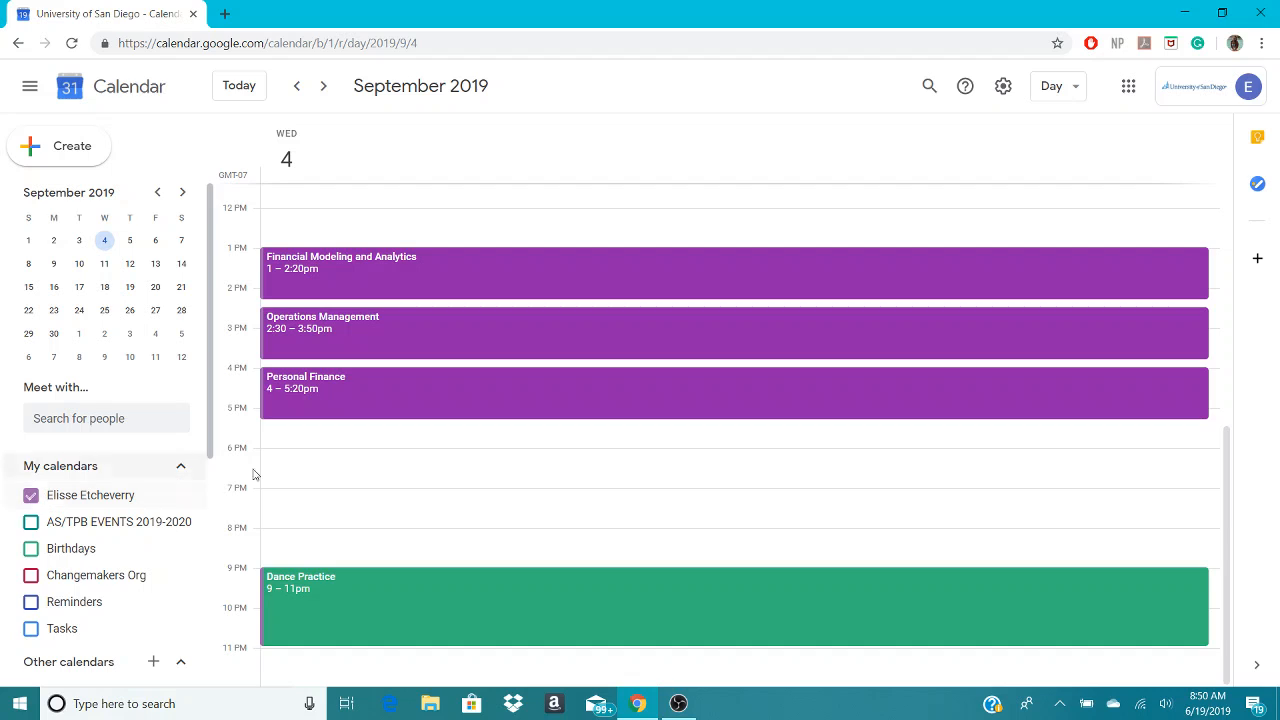
- Examine the day schedules for Wednesday, September 4 and Thursday, September 5, 2019 for existing classes and free time
scroll(420, 497, up, 1)
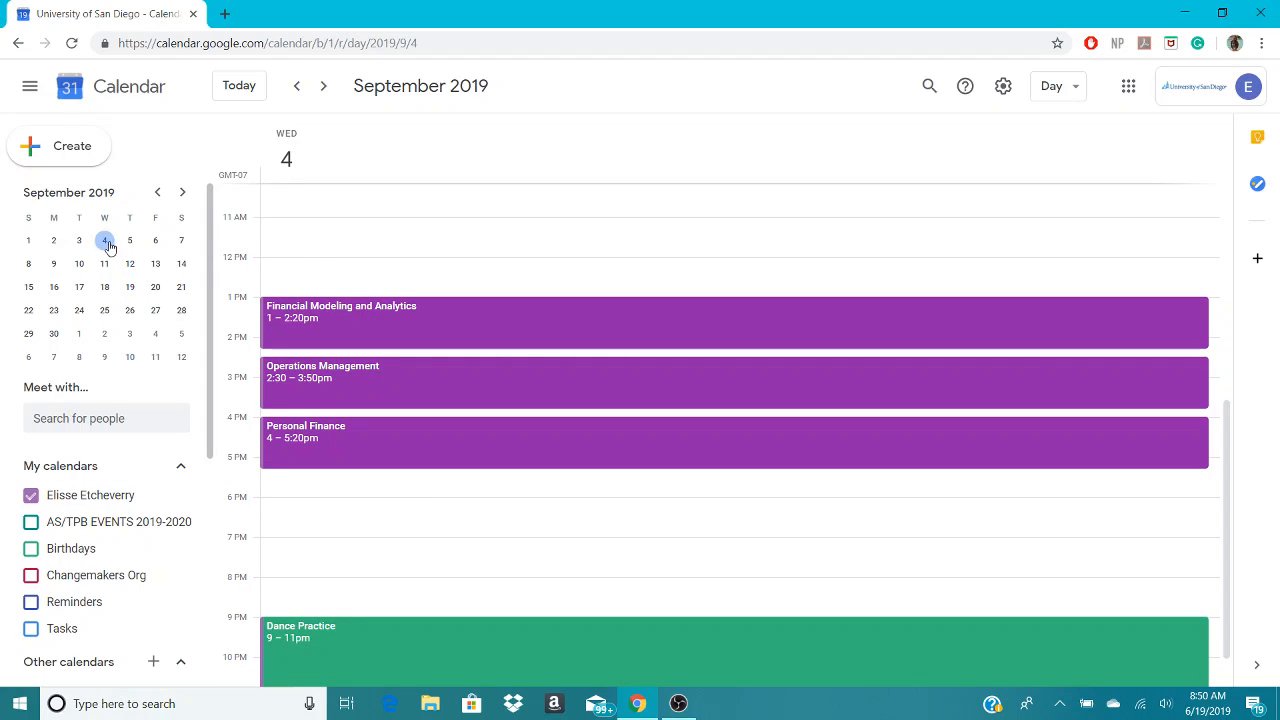
scroll(320, 273, up, 1)
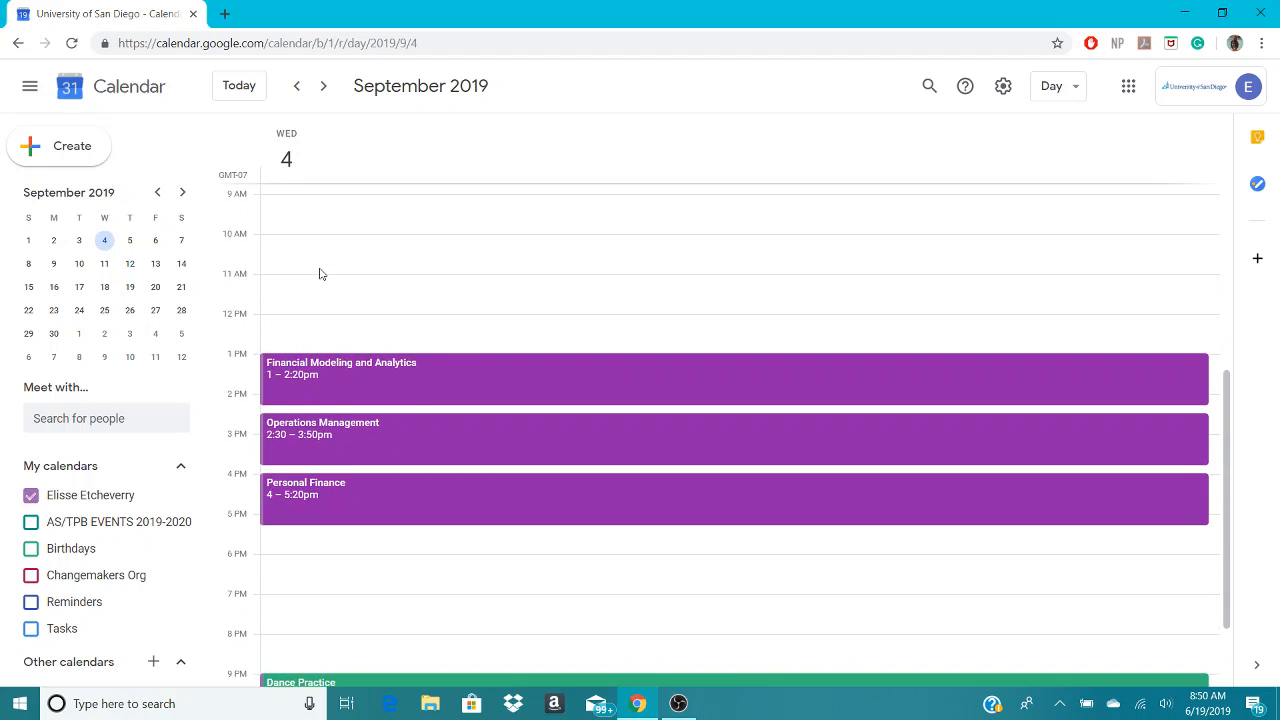
scroll(320, 269, down, 1)
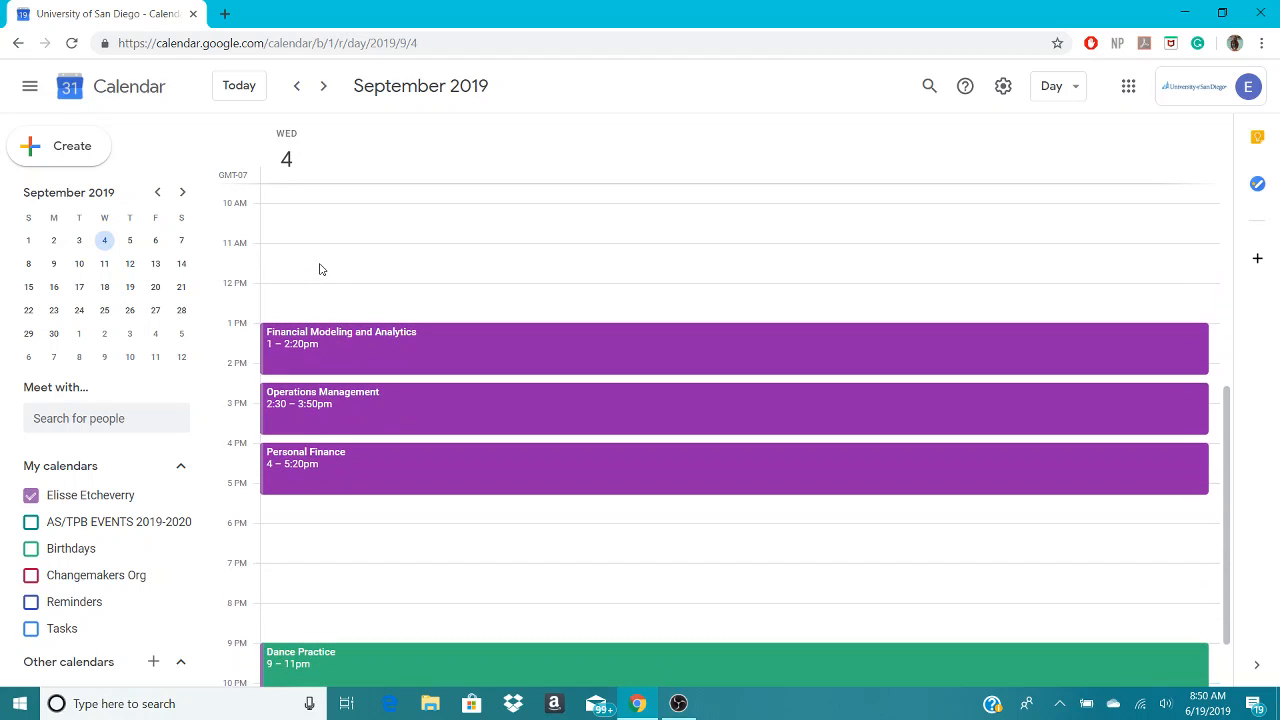
scroll(321, 267, down, 1)
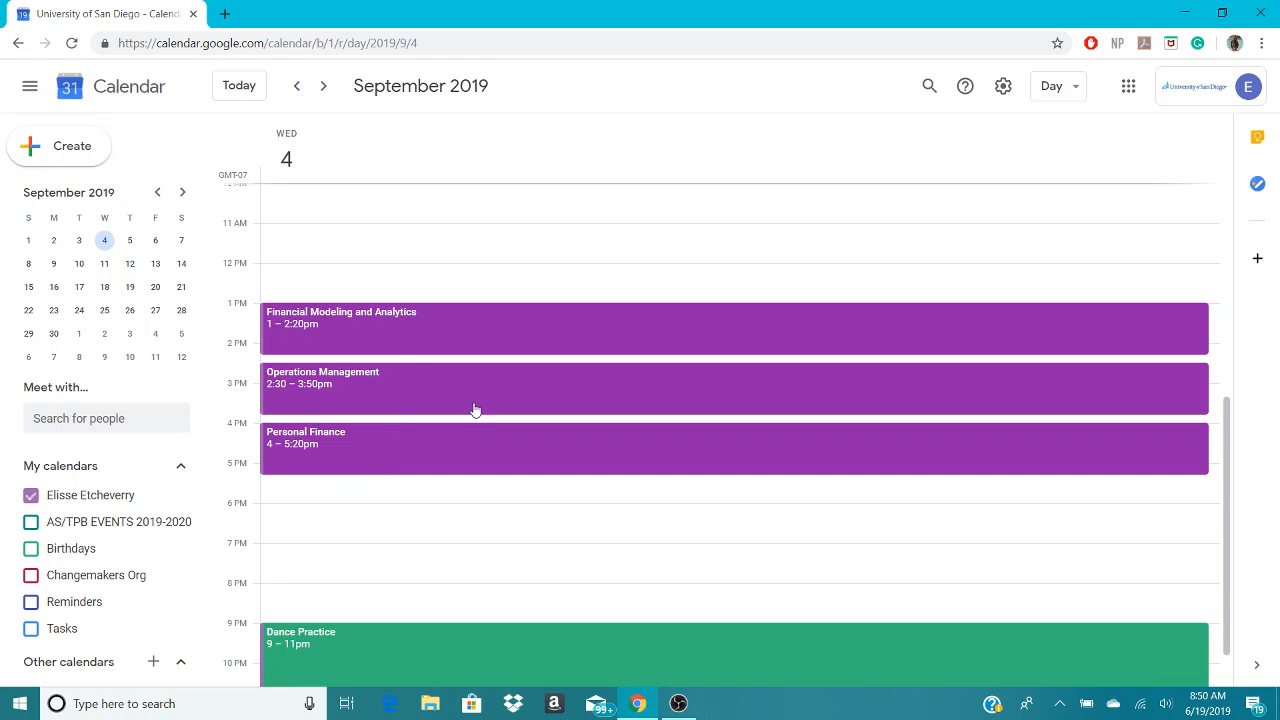
click(325, 87)
scroll(371, 300, up, 1)
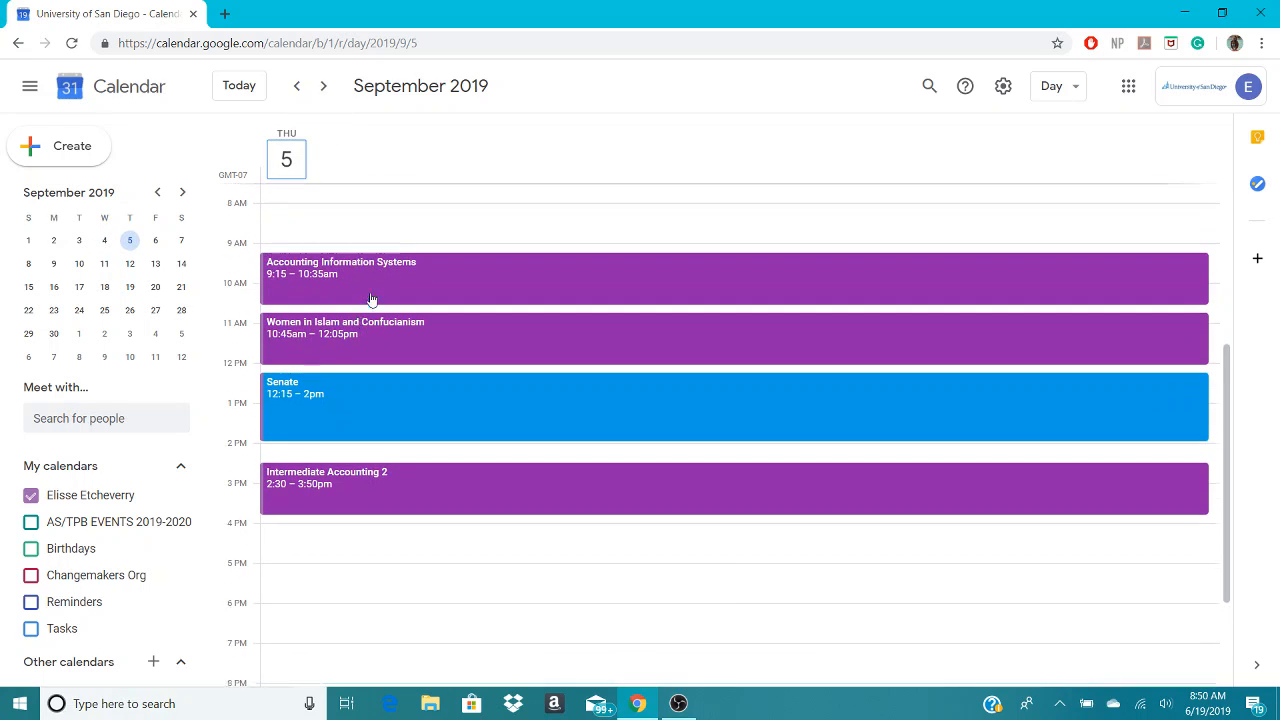
scroll(371, 300, up, 1)
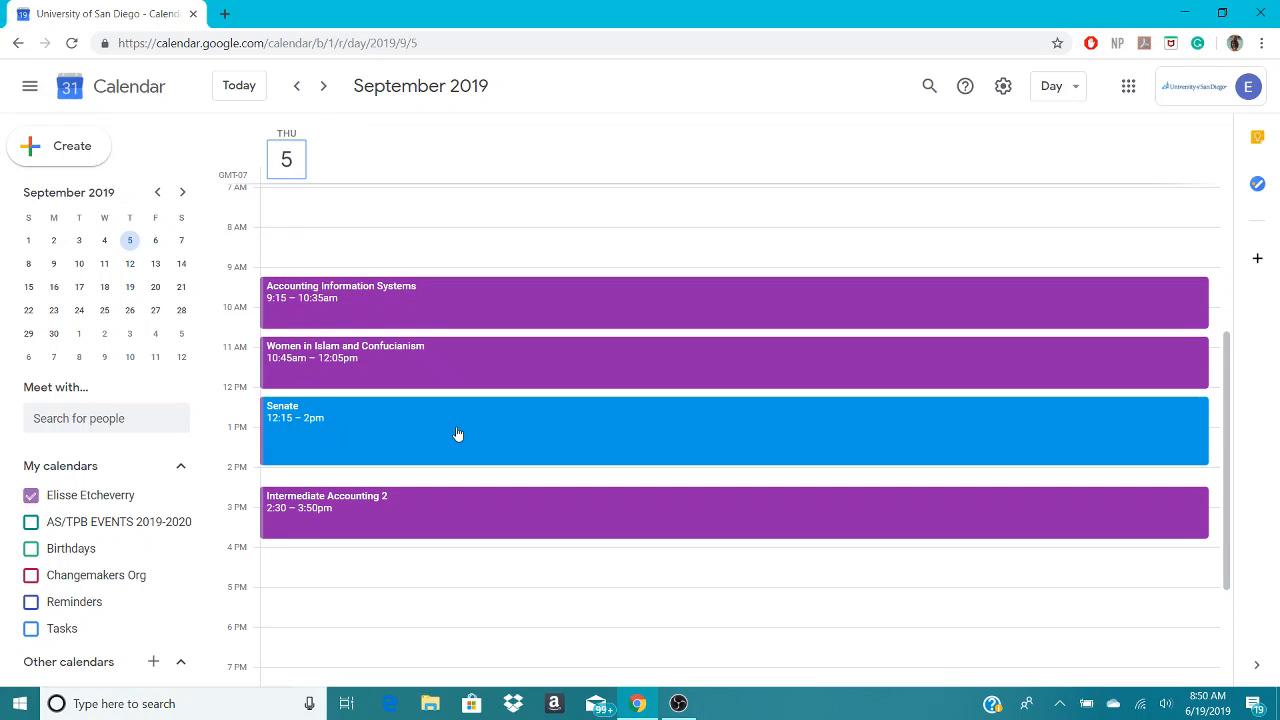
click(300, 98)
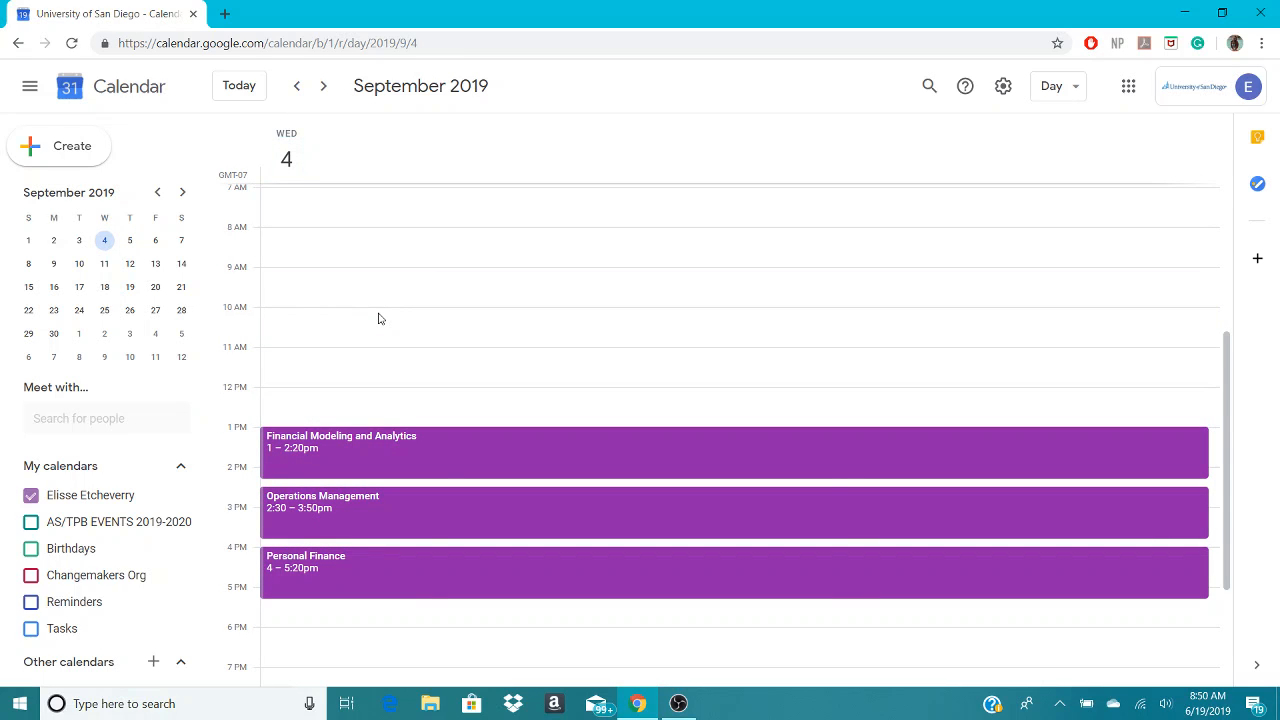
- Create an event titled Class 101 on September 4, 2019 from 10:00am to 11:00am in Pacific Time - Los Angeles
click(378, 316)
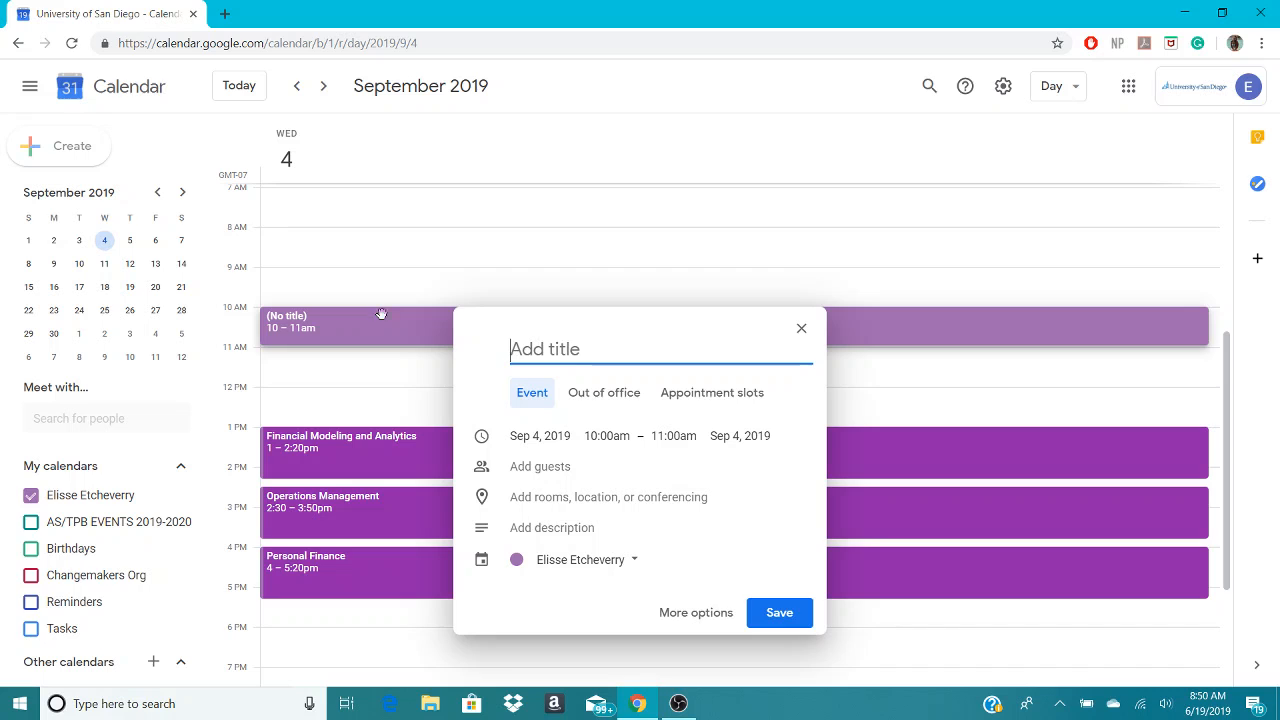
click(696, 613)
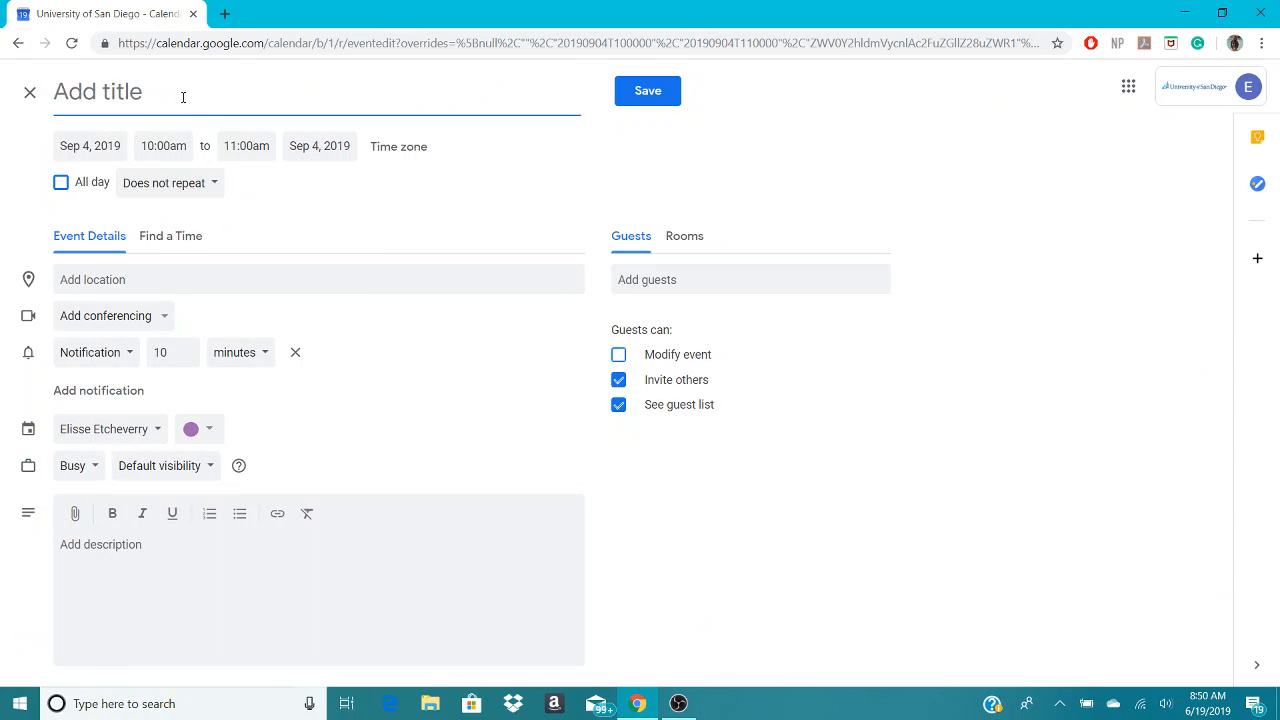
text(Class 101)
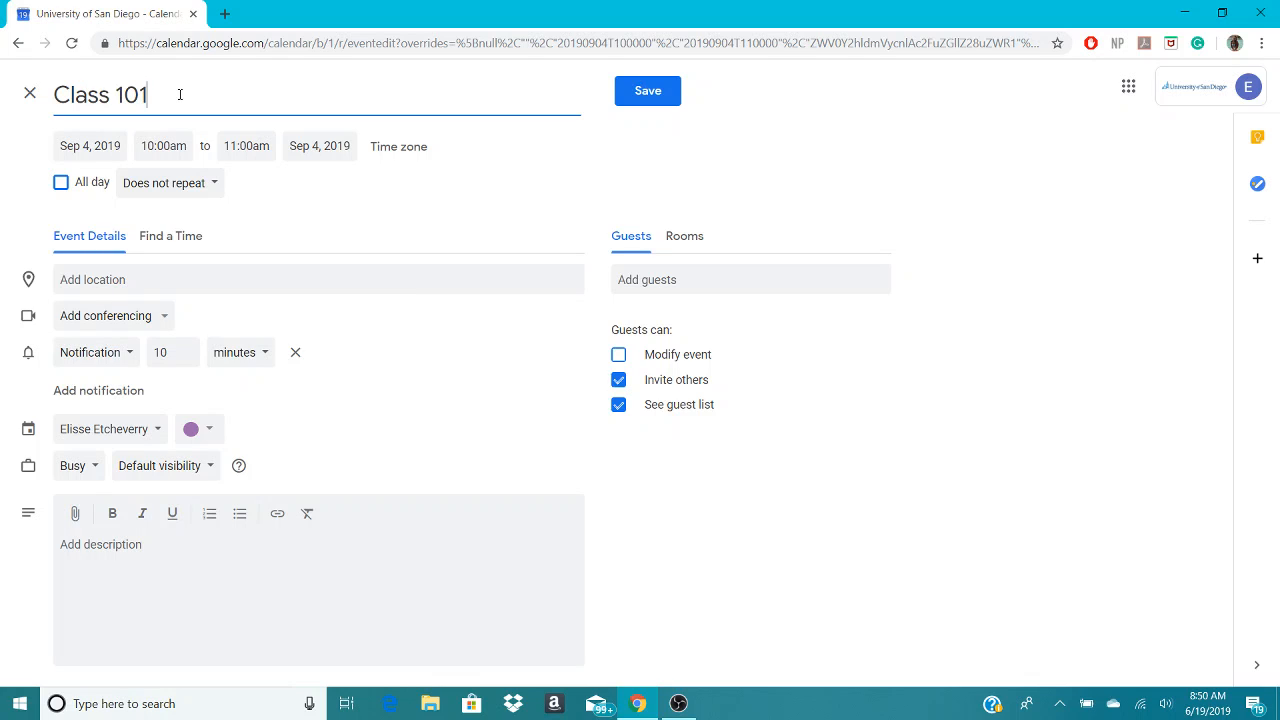
click(387, 157)
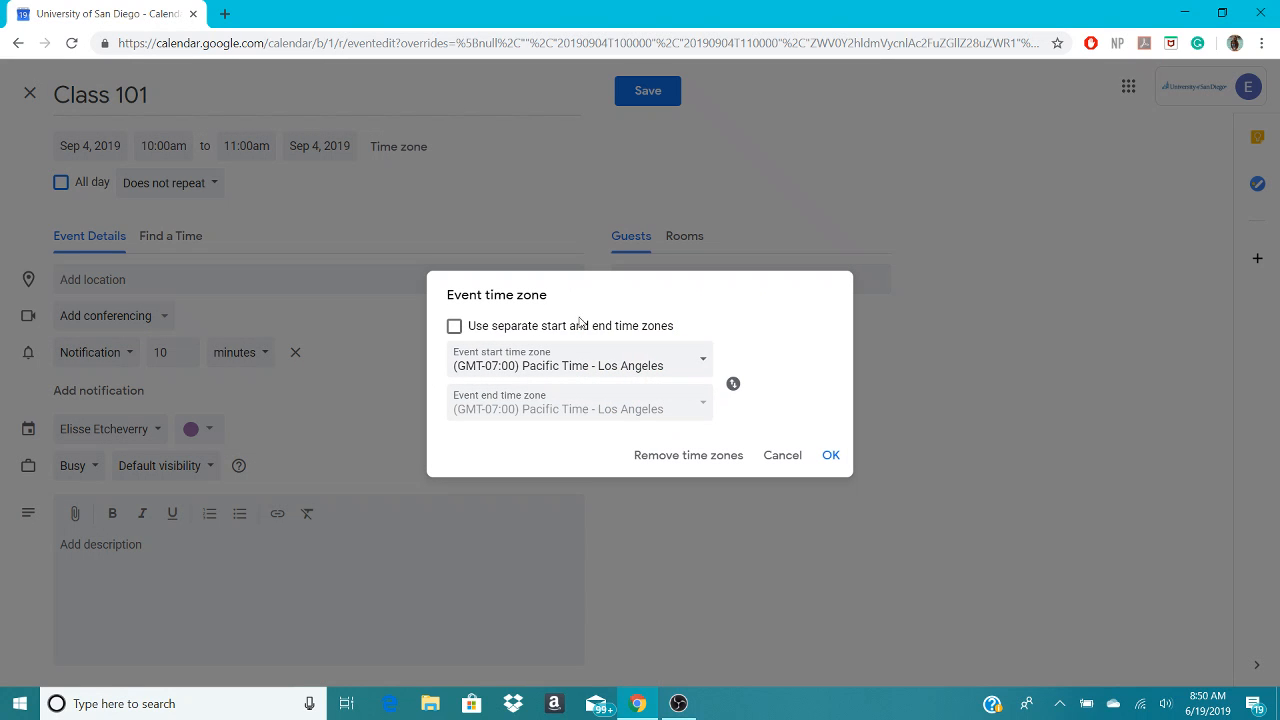
click(830, 455)
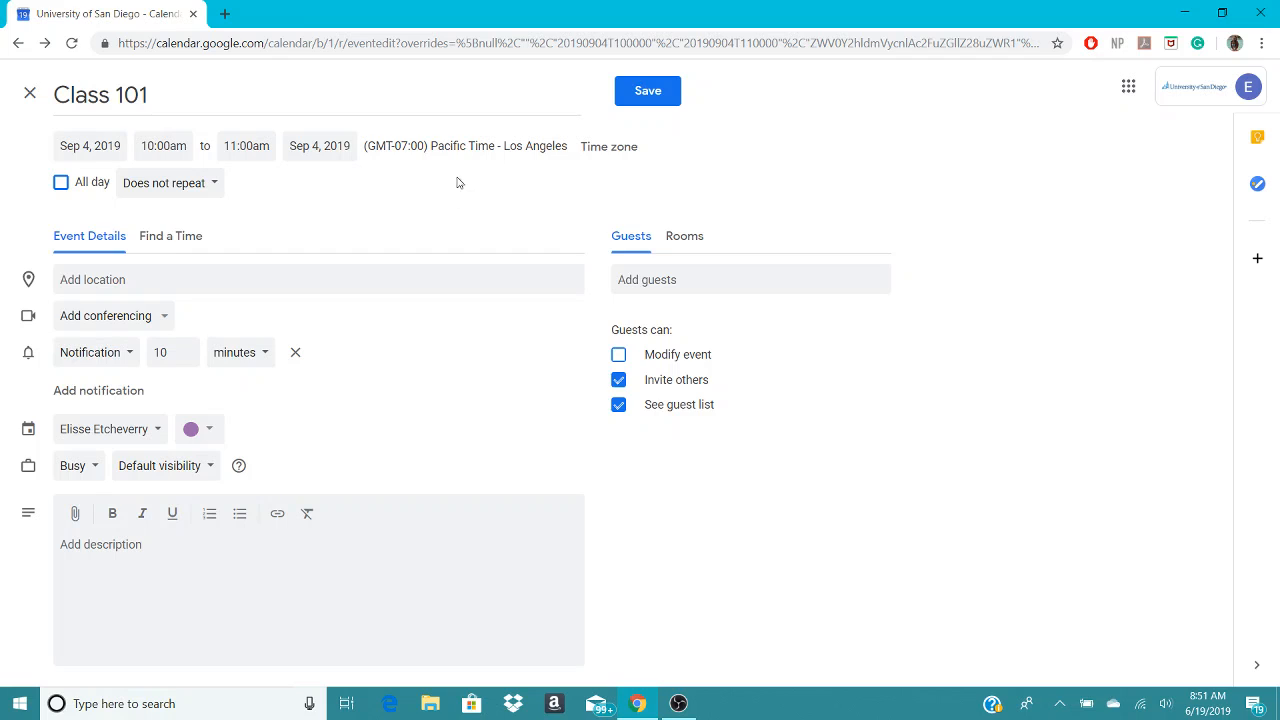
- Set Class 101 to a custom recurrence every week on Monday, Wednesday and Friday, ending on Dec 18, 2019
click(201, 187)
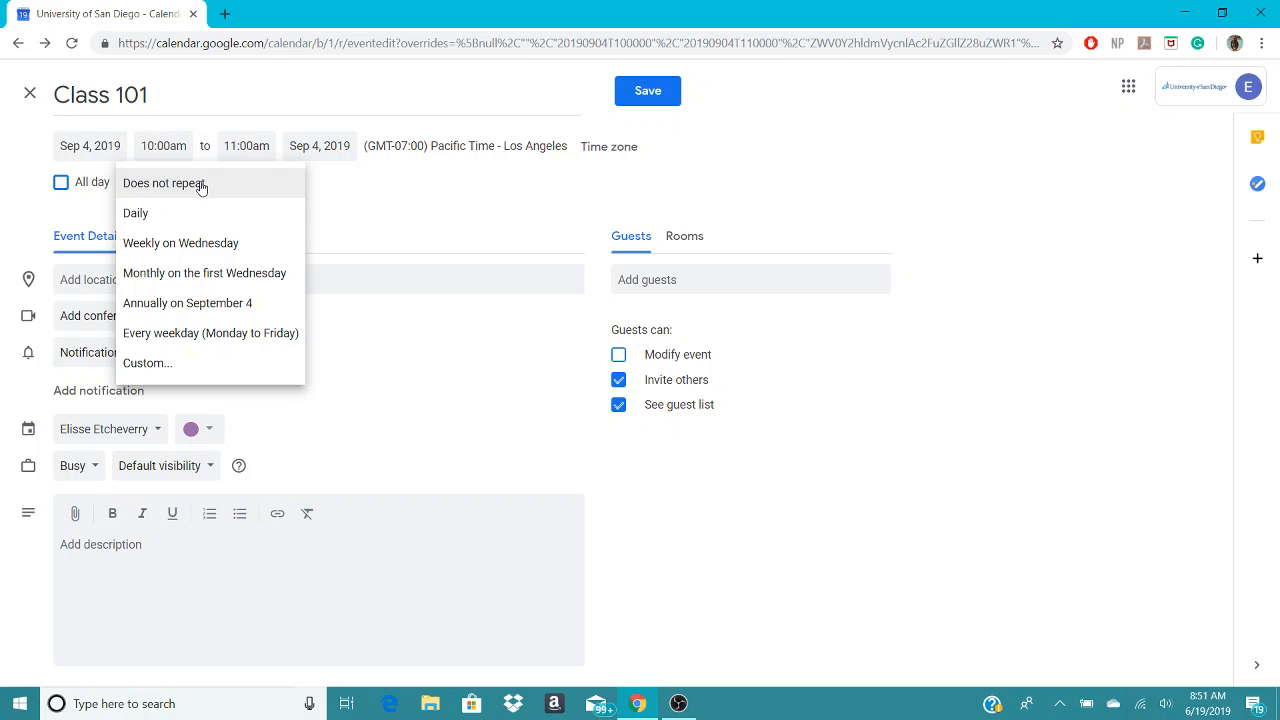
click(189, 364)
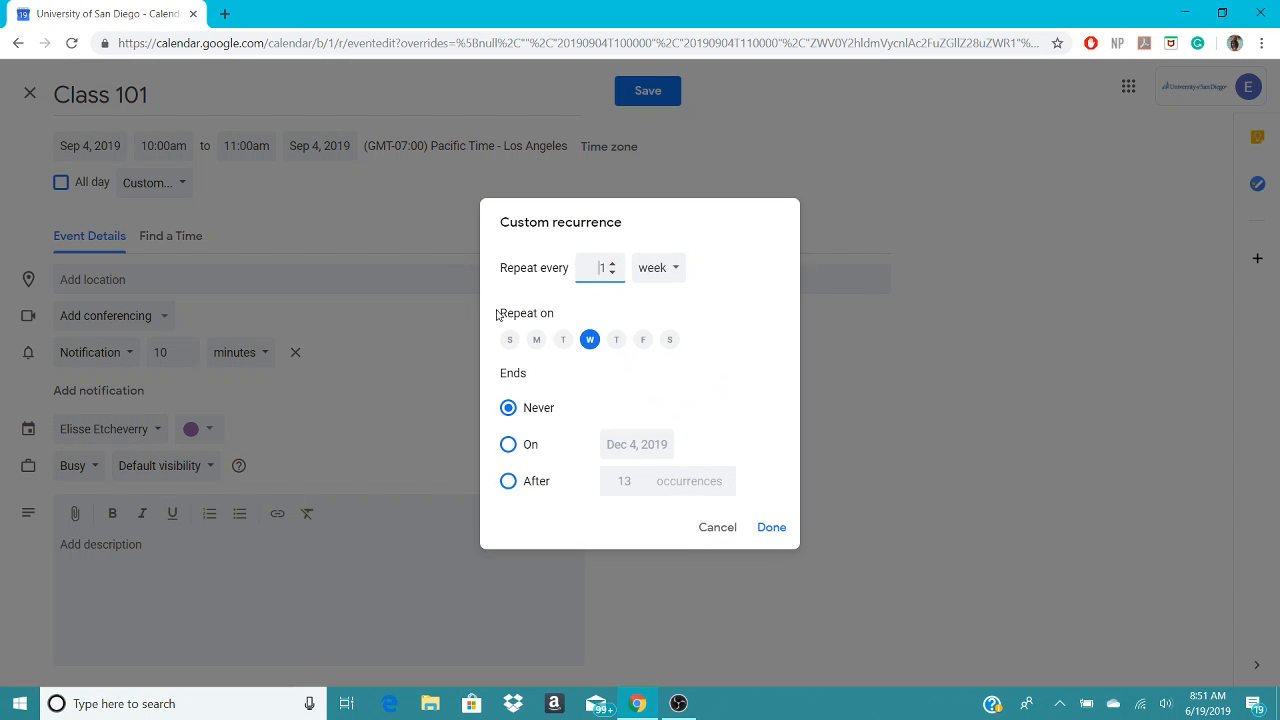
click(536, 340)
click(643, 341)
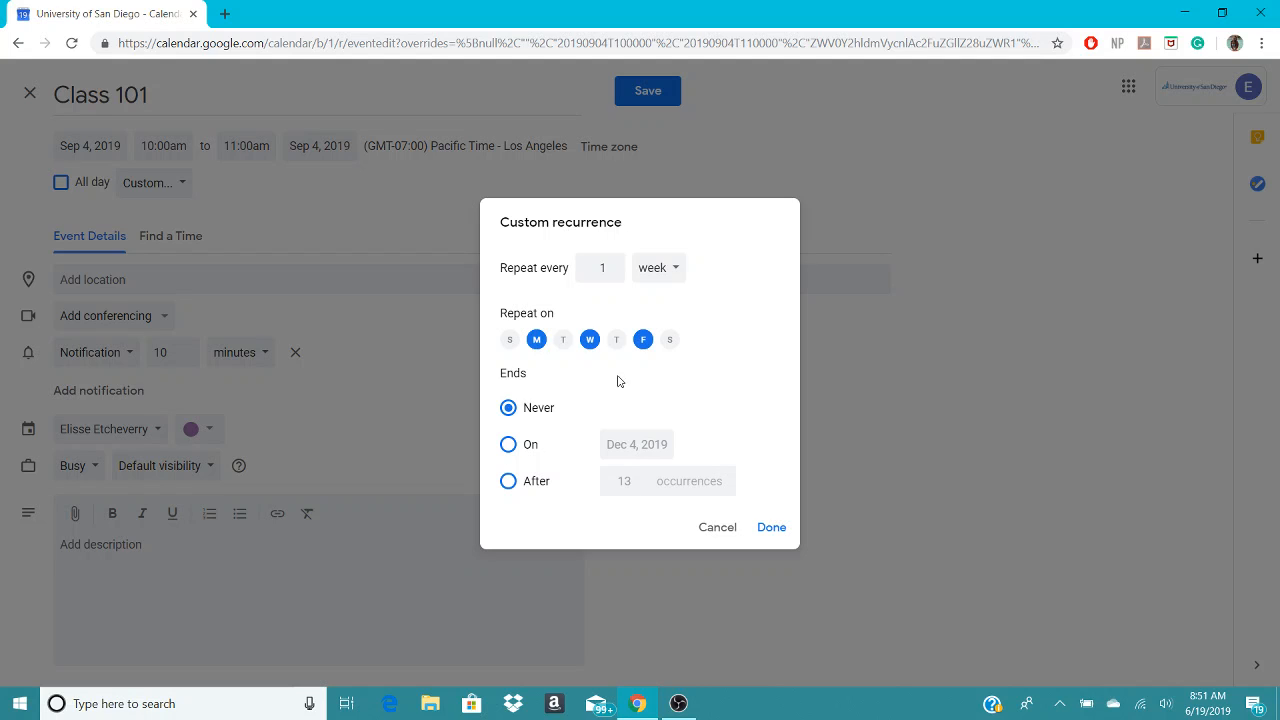
click(509, 448)
click(637, 446)
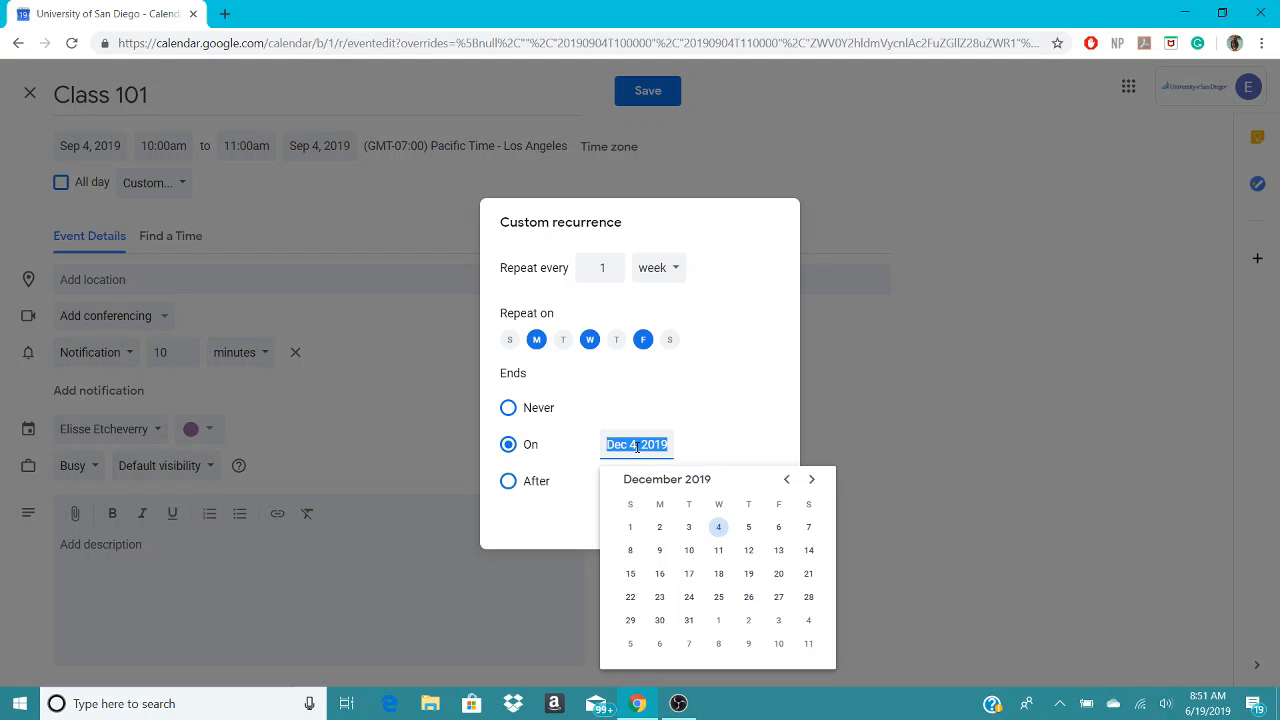
click(718, 573)
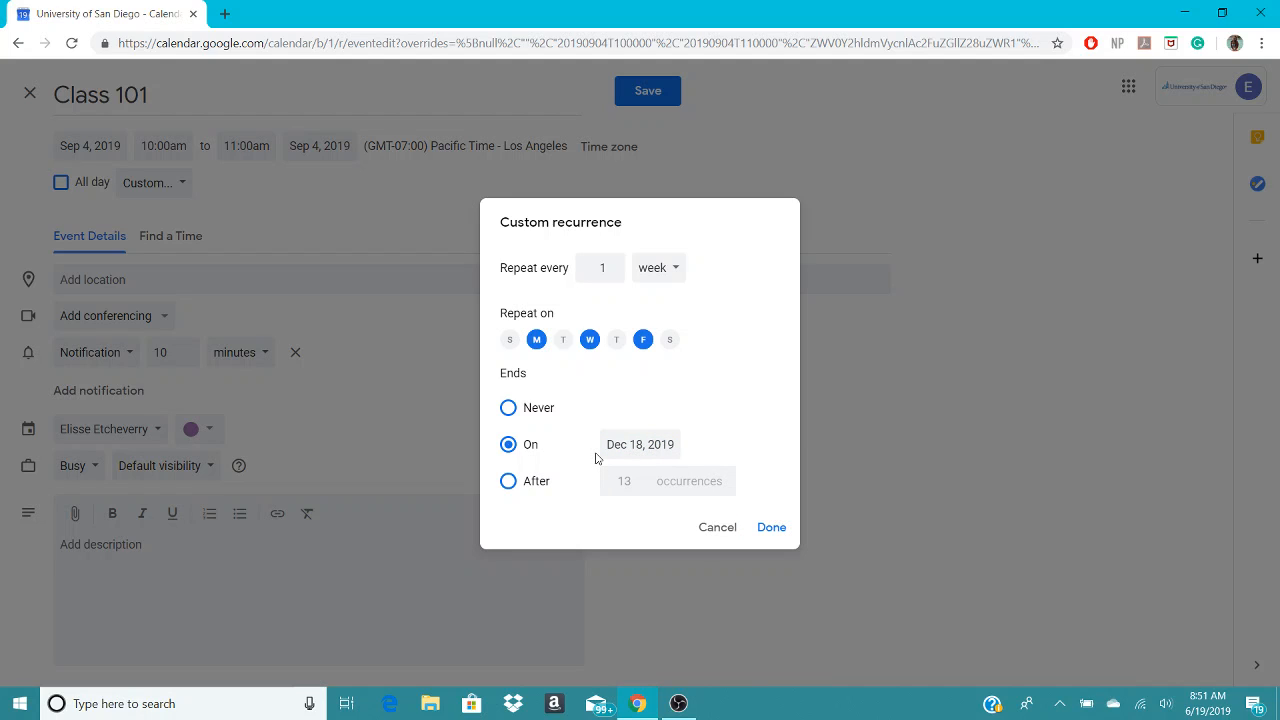
click(772, 530)
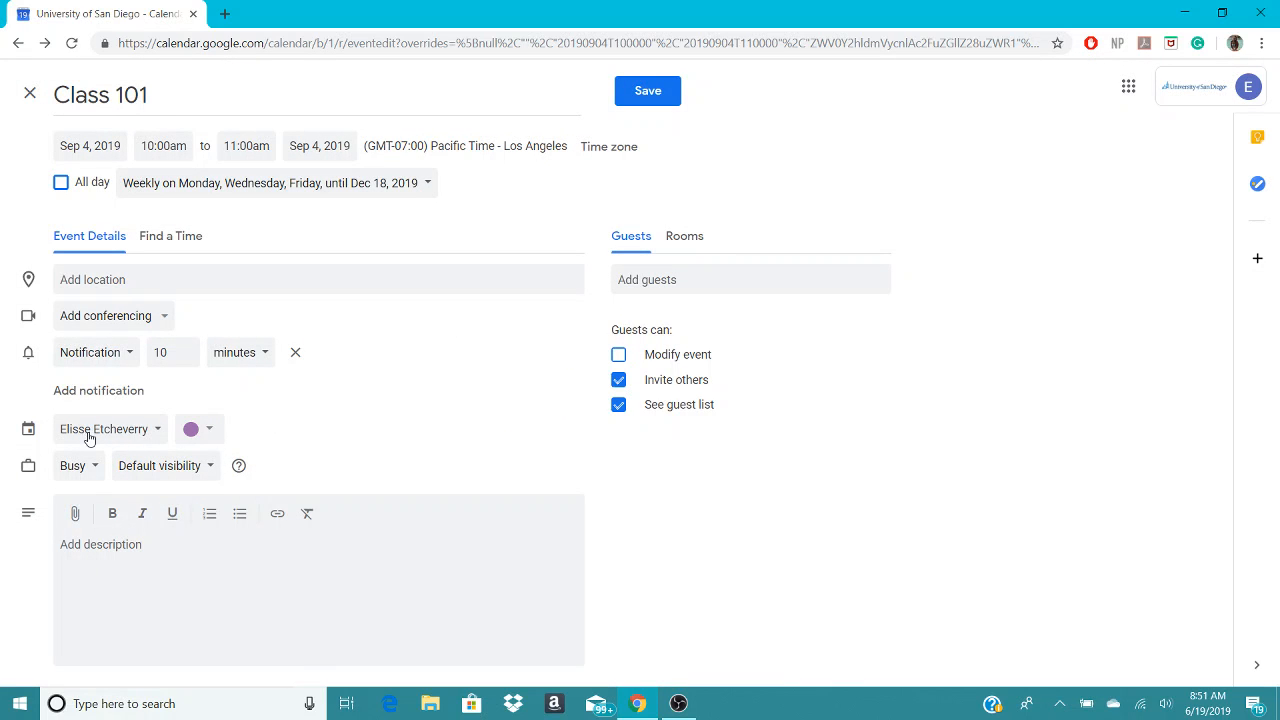
- Color the Class 101 event Tangerine and save it
click(208, 438)
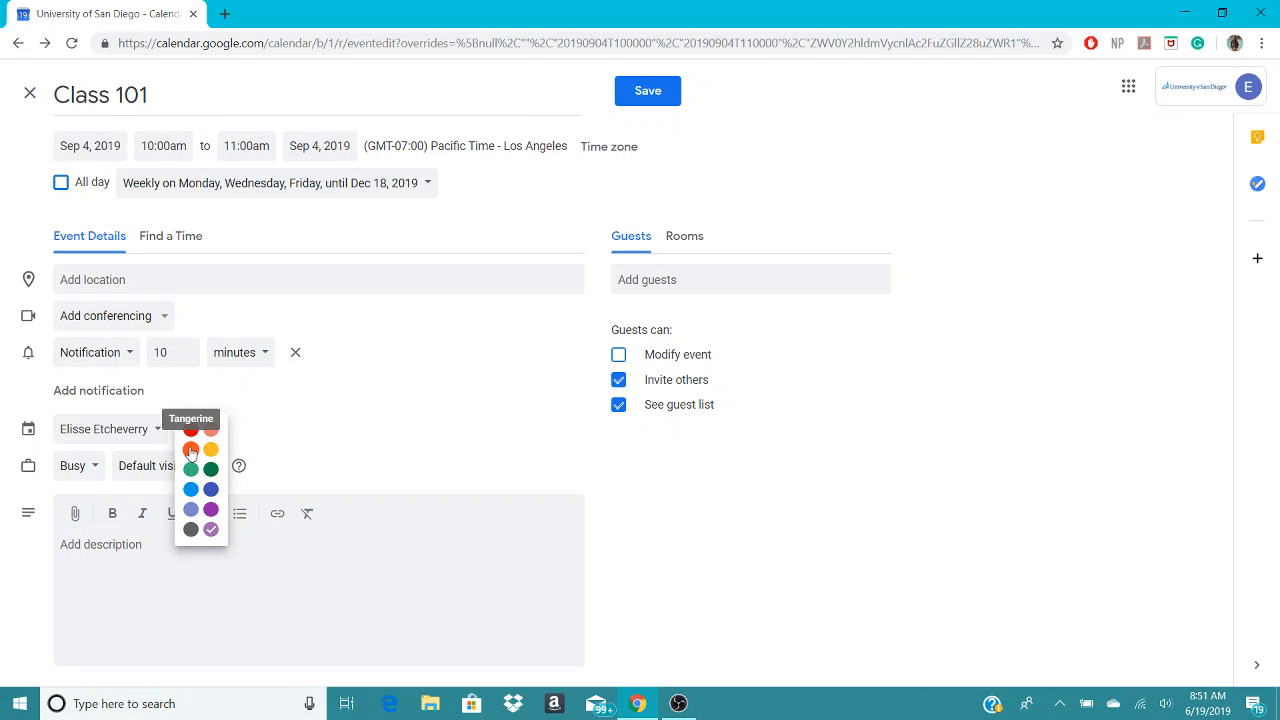
click(191, 451)
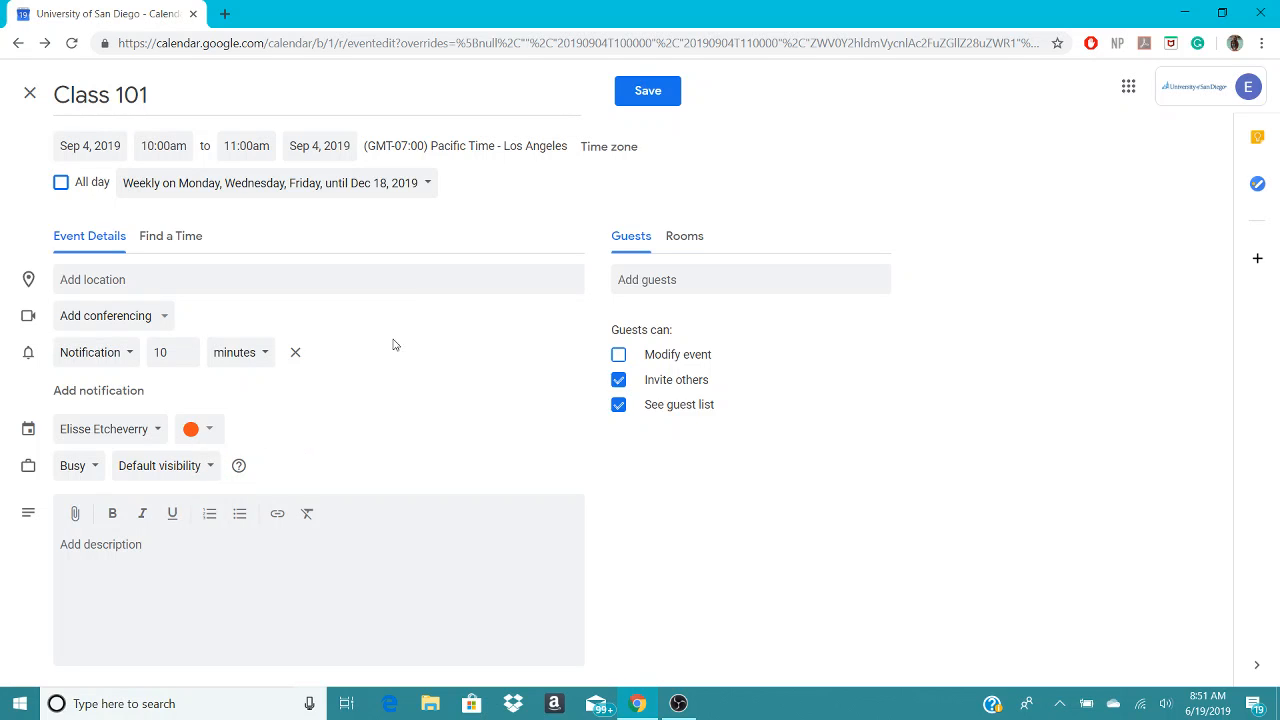
click(640, 96)
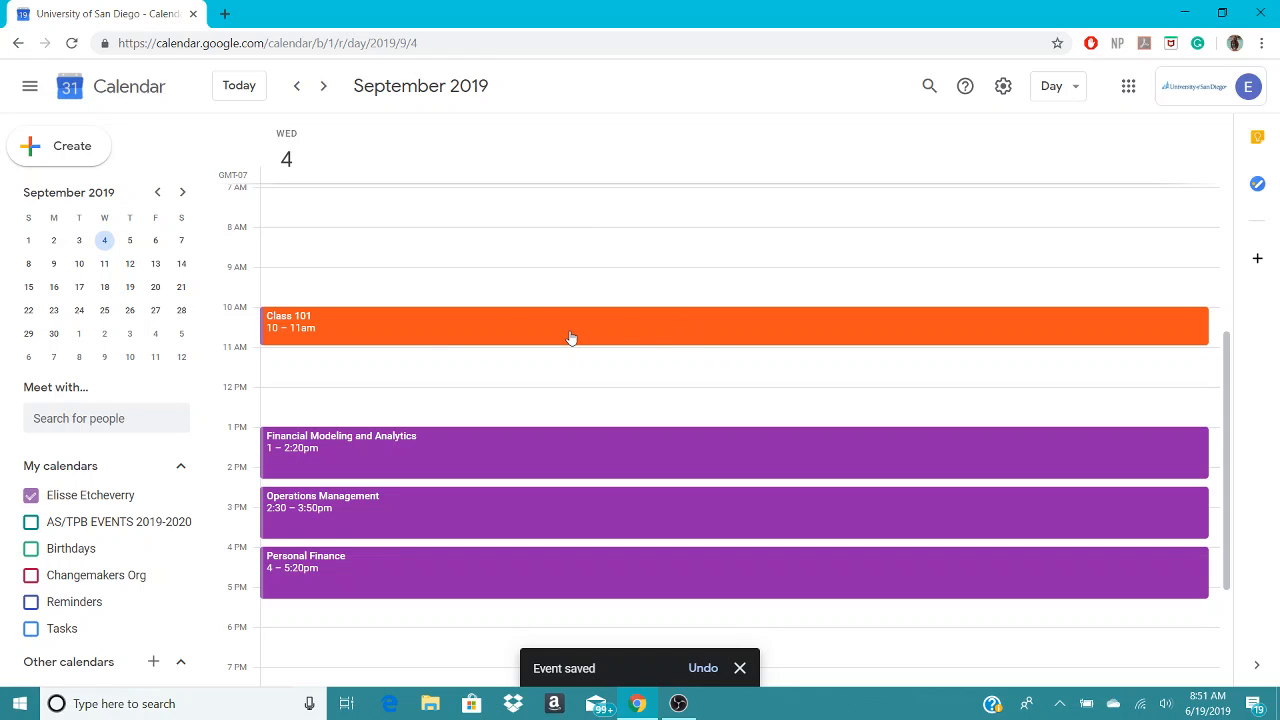
- Start a new event on Thursday, September 5, 2019 from 7:00am to 8:00am and open its full details
click(323, 86)
click(324, 87)
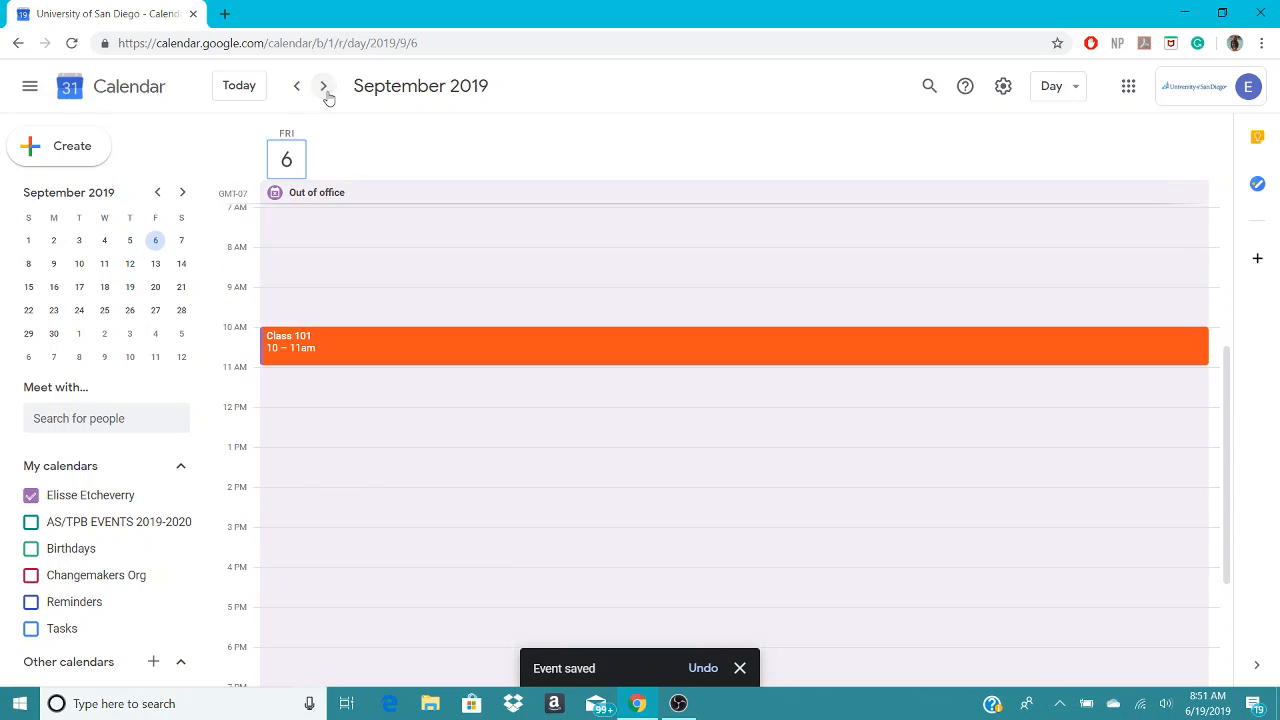
click(296, 87)
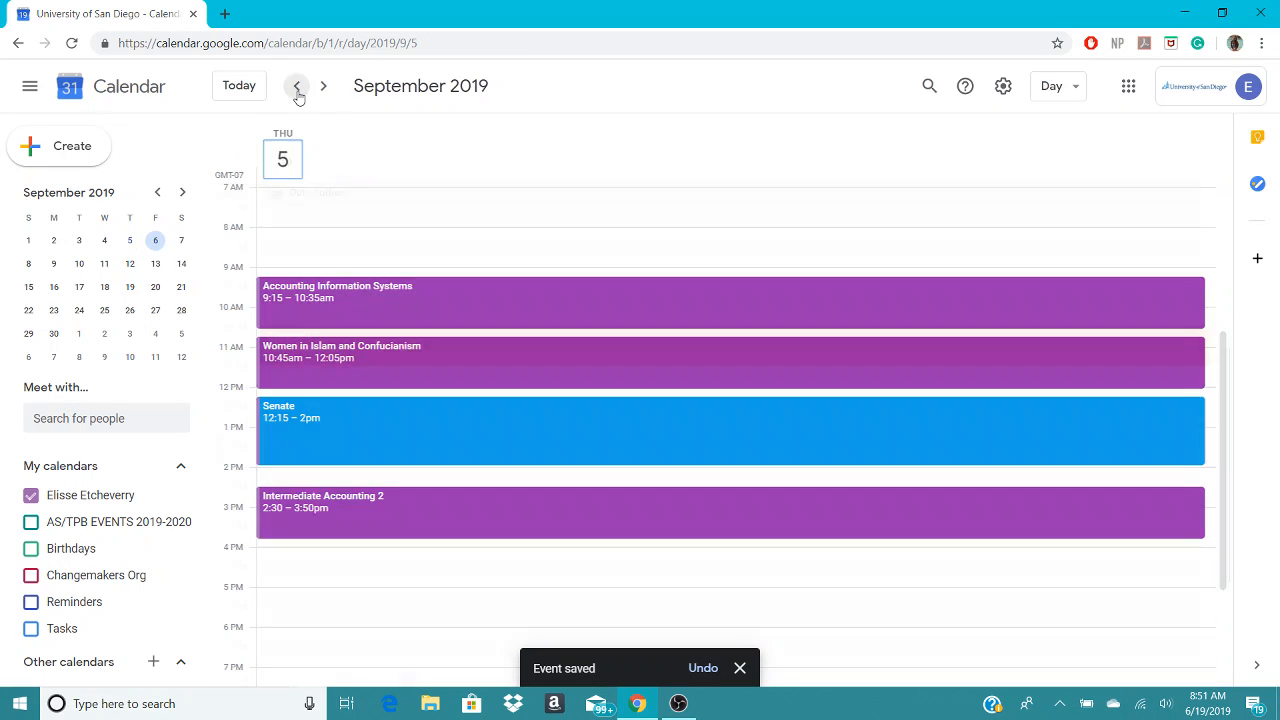
scroll(369, 291, up, 2)
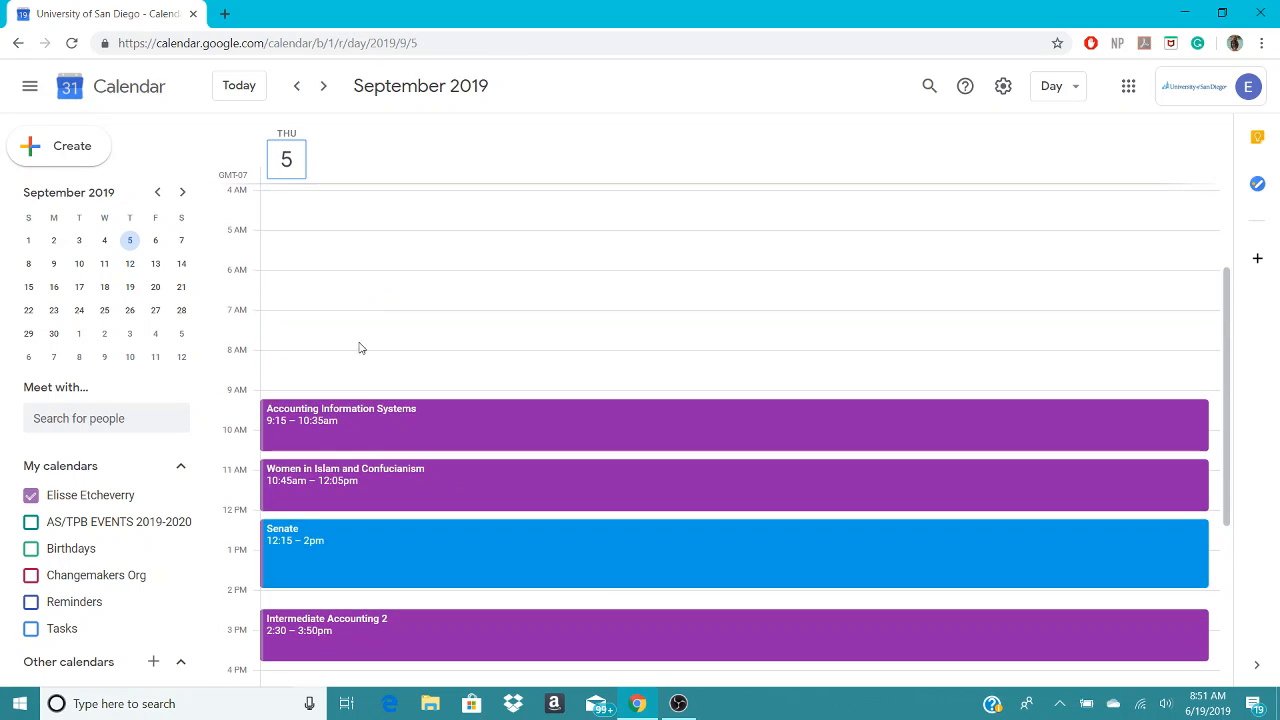
click(352, 321)
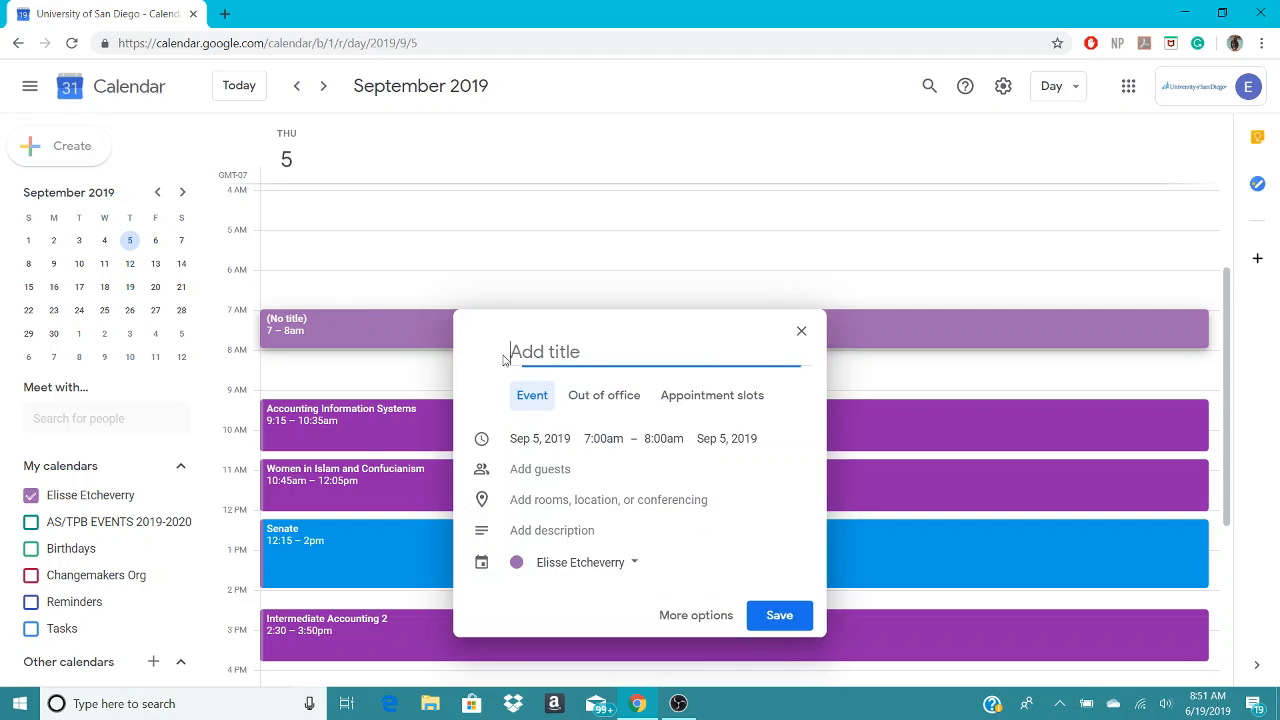
click(672, 613)
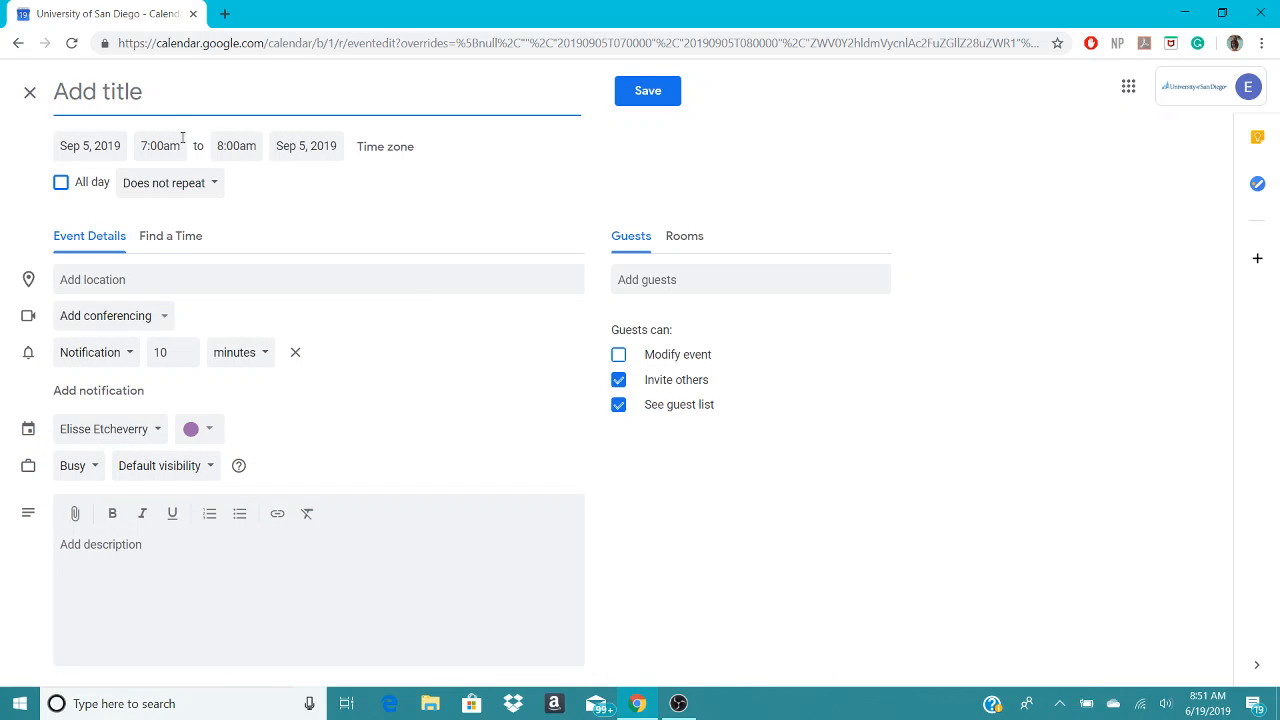
- Set the new event's time zone to Pacific Time - Los Angeles and title it Class 202
click(380, 148)
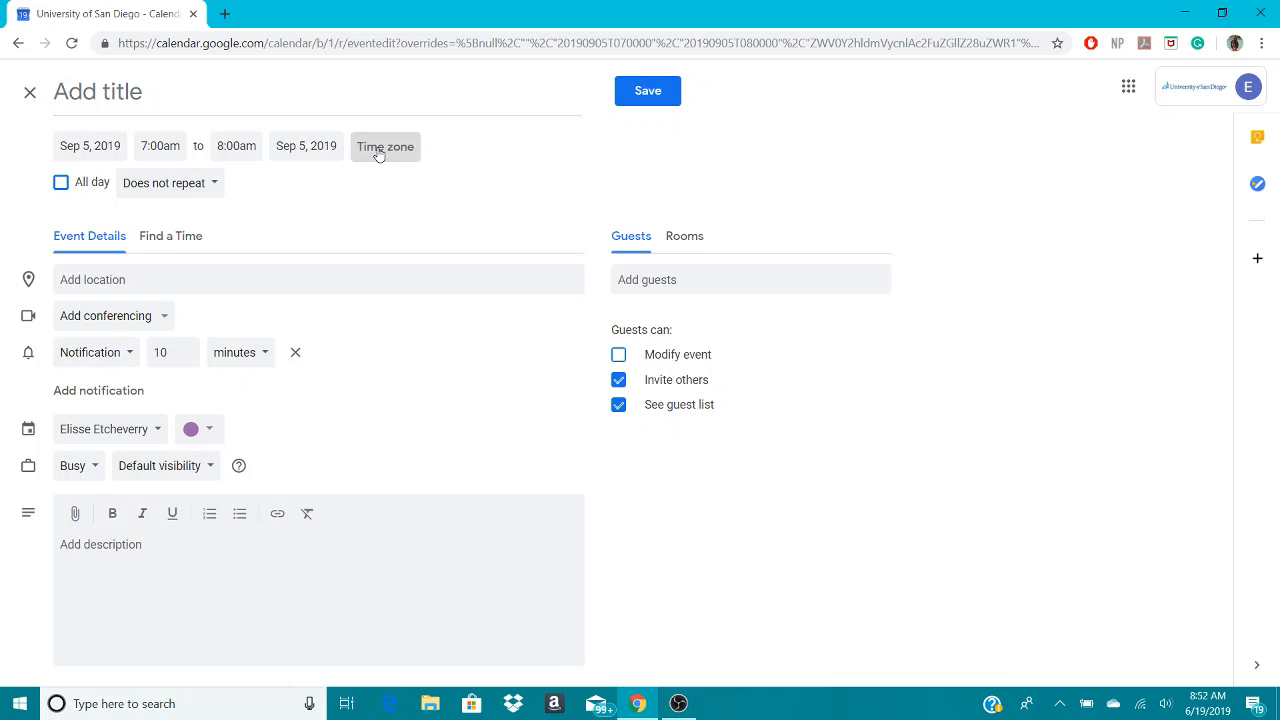
click(530, 363)
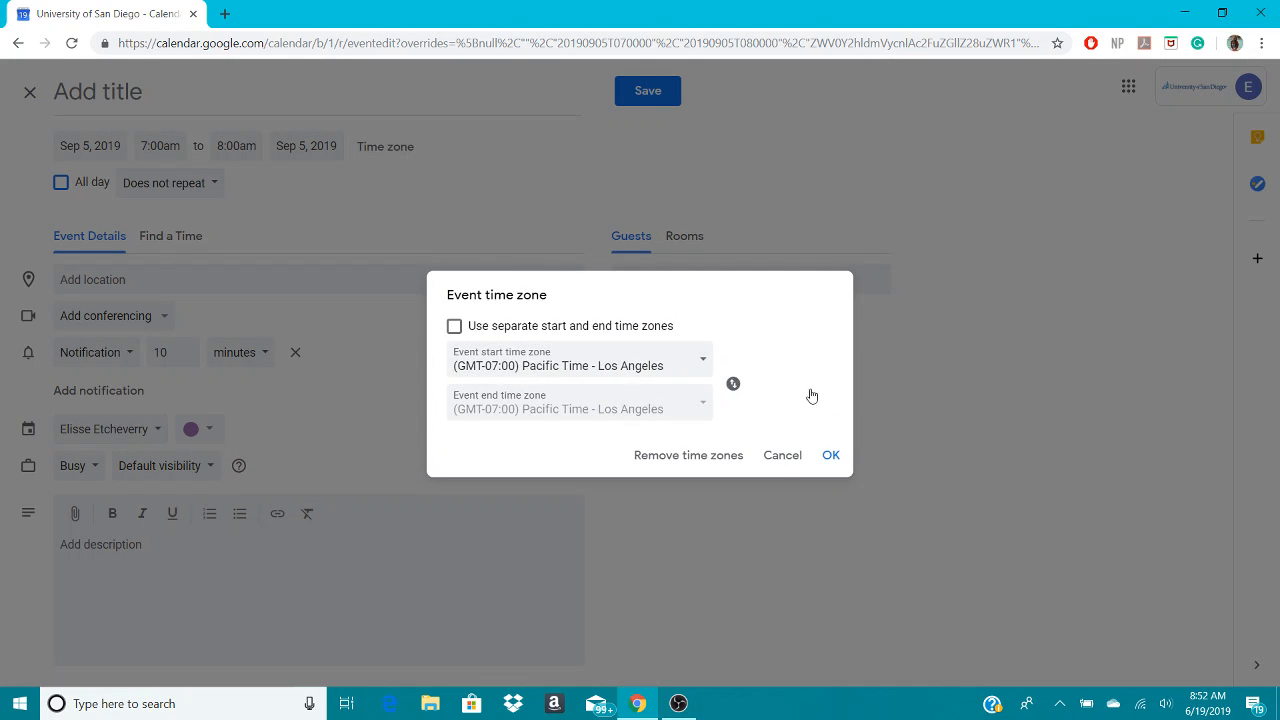
click(831, 455)
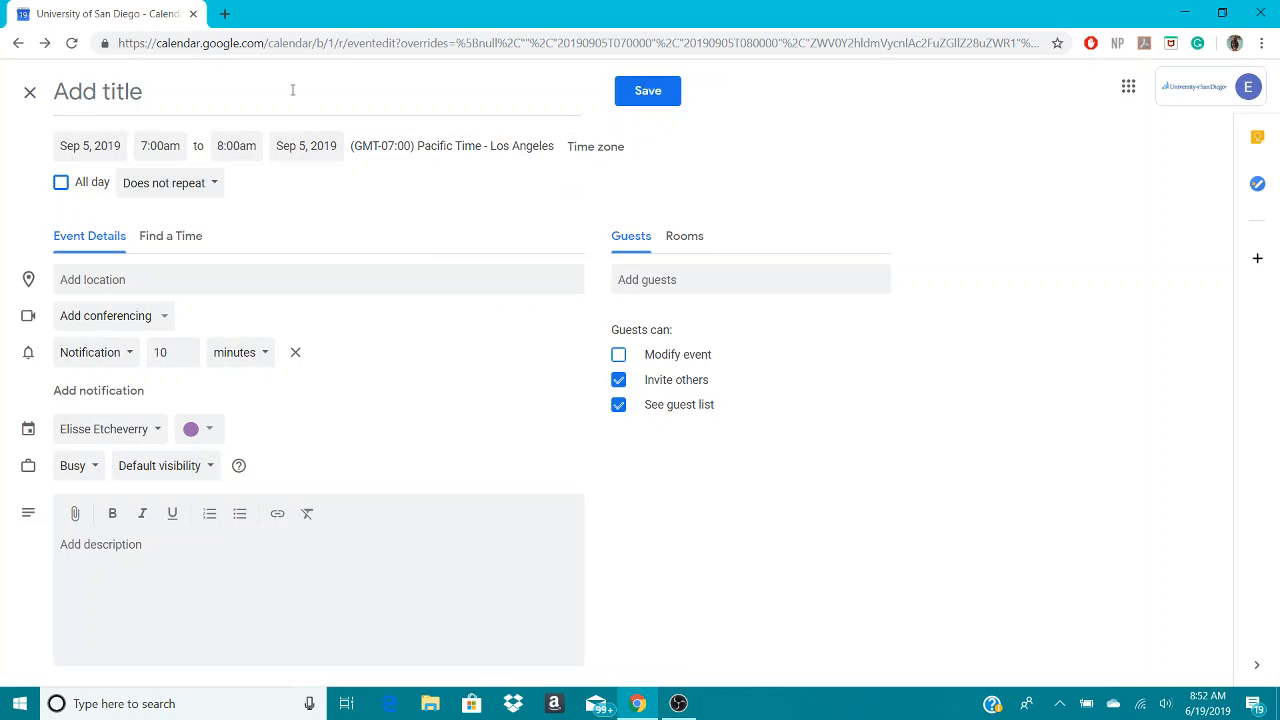
click(292, 90)
text(Class 2)
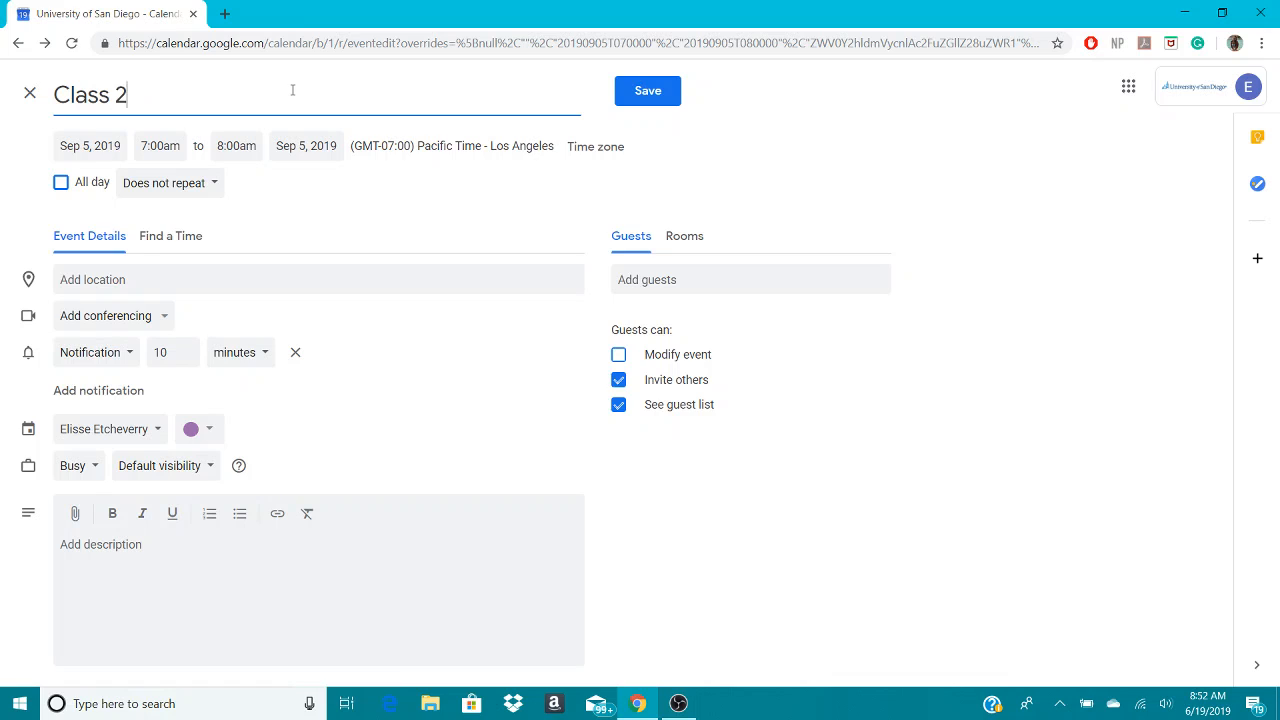
text(02)
- Set Class 202 to a custom recurrence every week on Tuesday and Thursday, ending on Dec 18, 2019
click(212, 192)
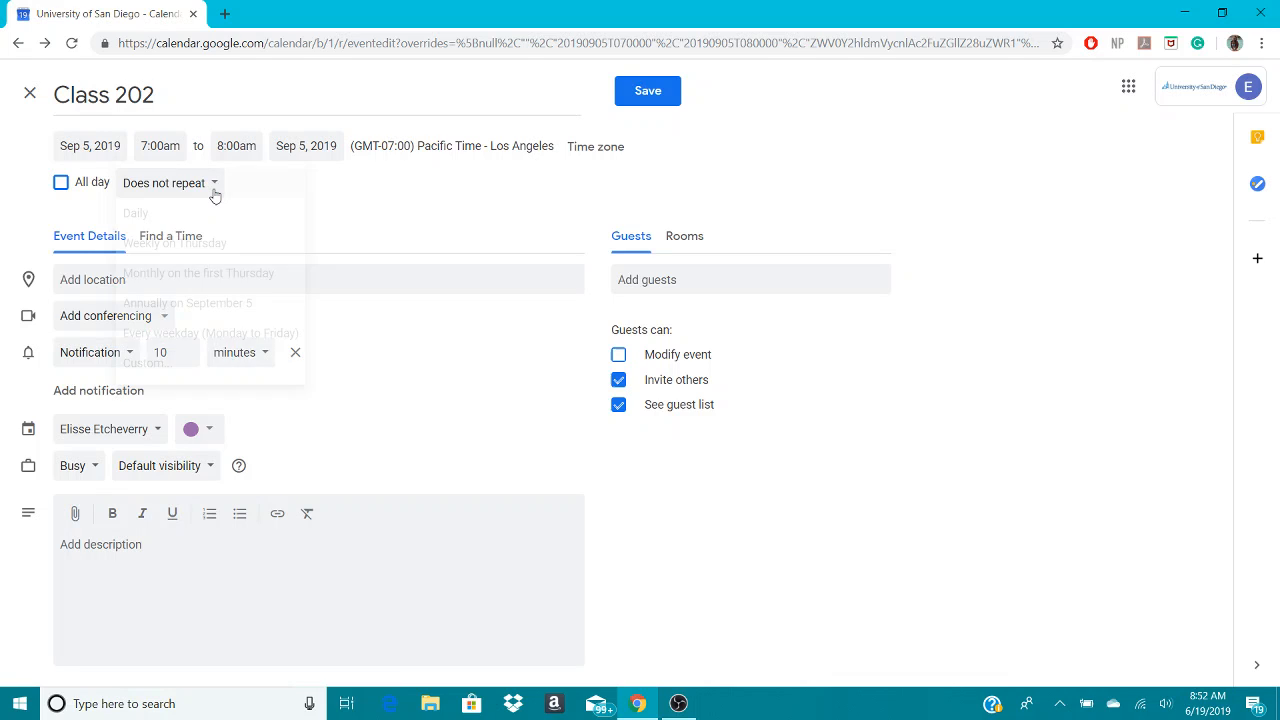
click(223, 372)
click(568, 344)
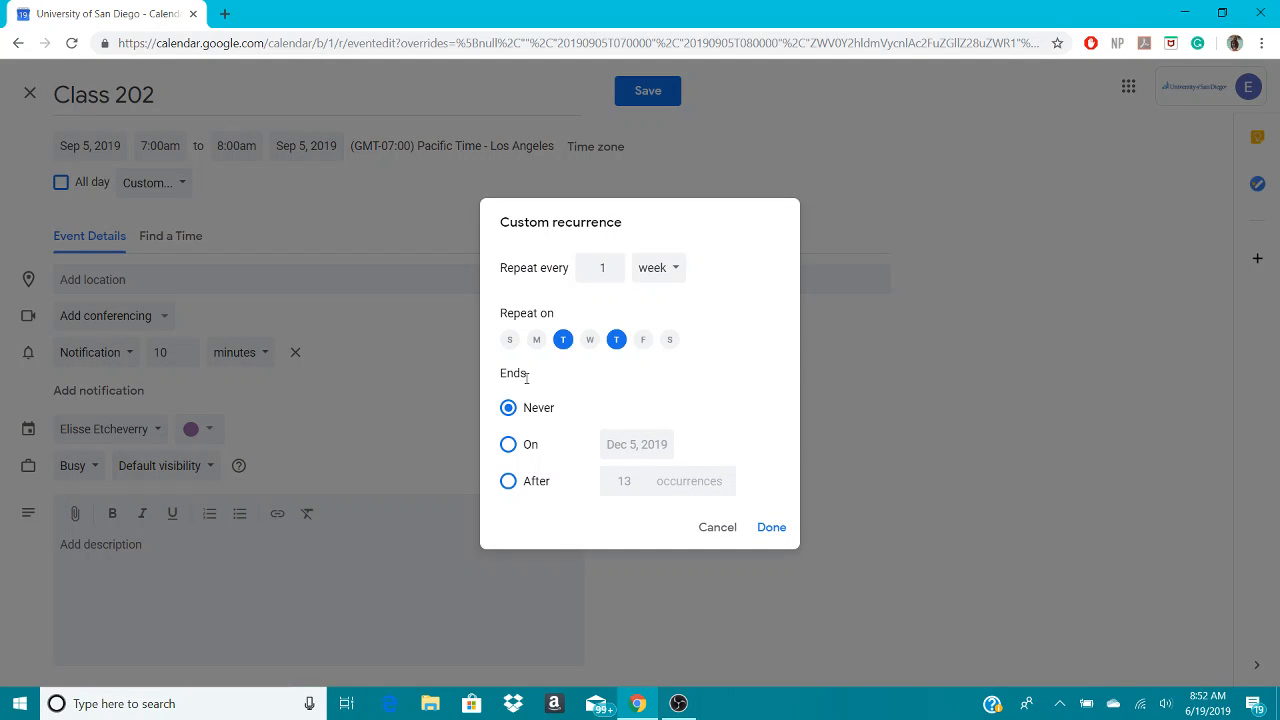
click(513, 455)
click(654, 443)
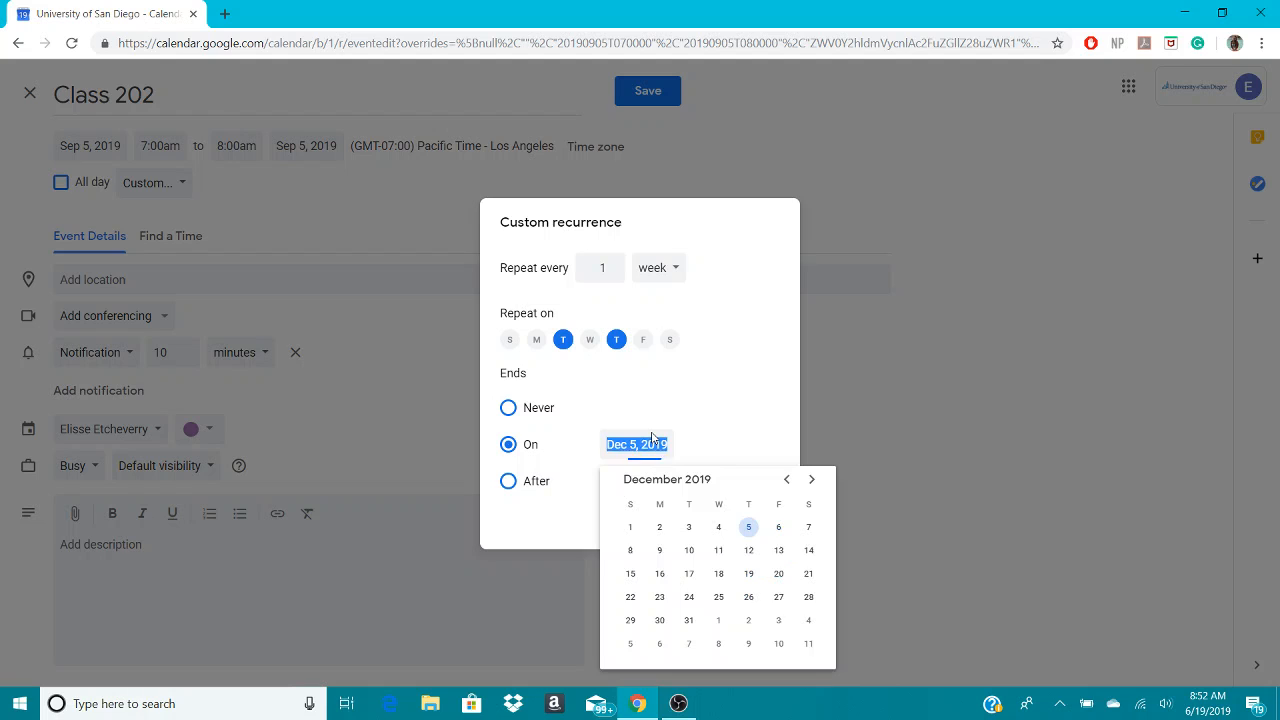
click(718, 574)
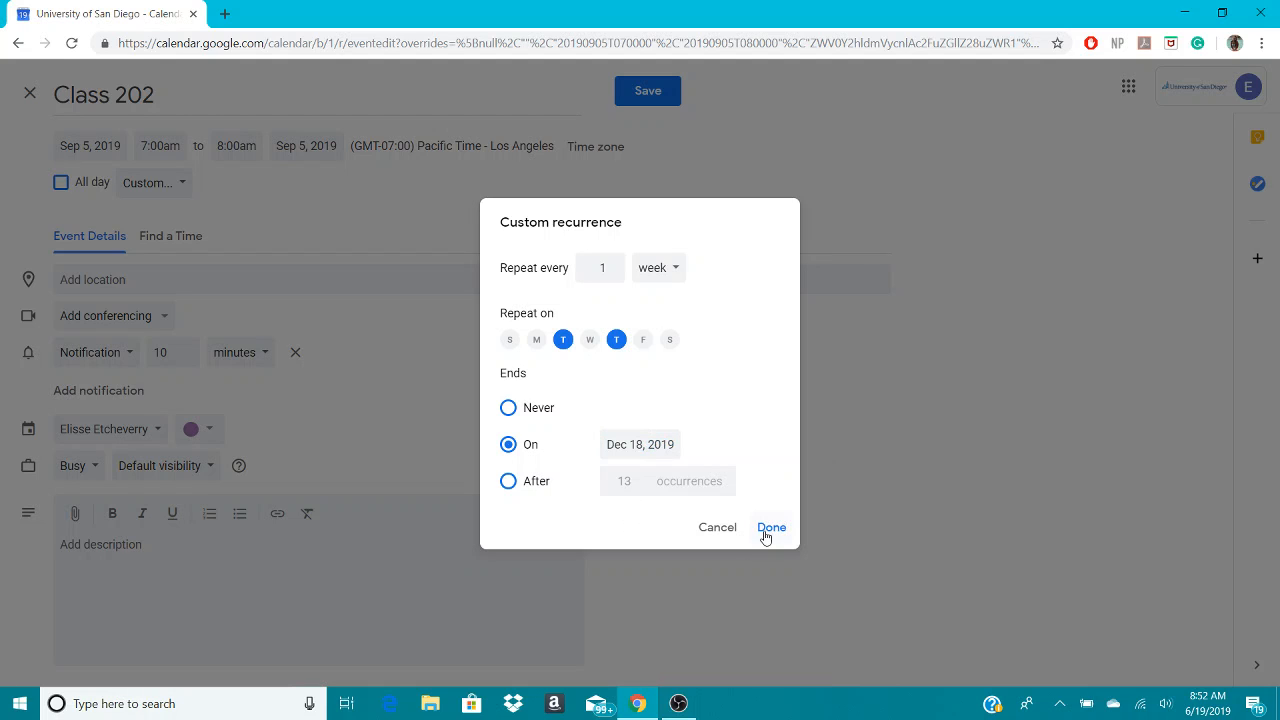
click(766, 530)
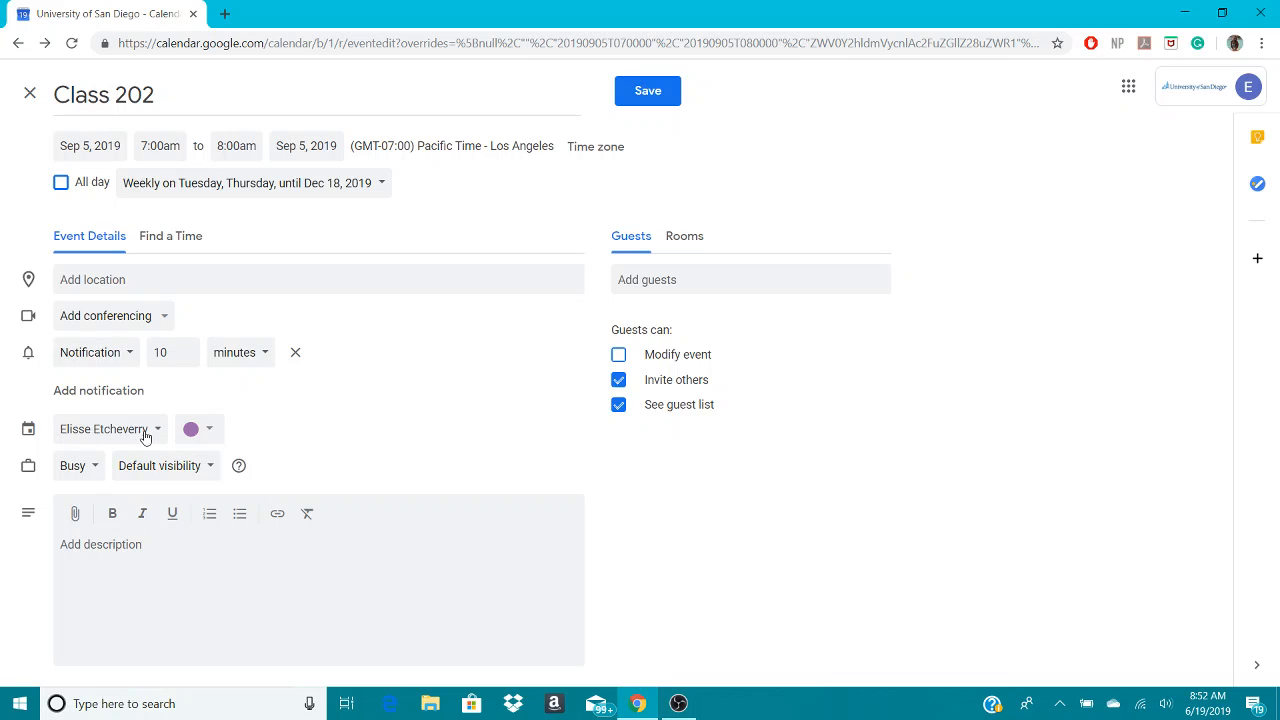
- Color the Class 202 event Tangerine and save it
click(209, 434)
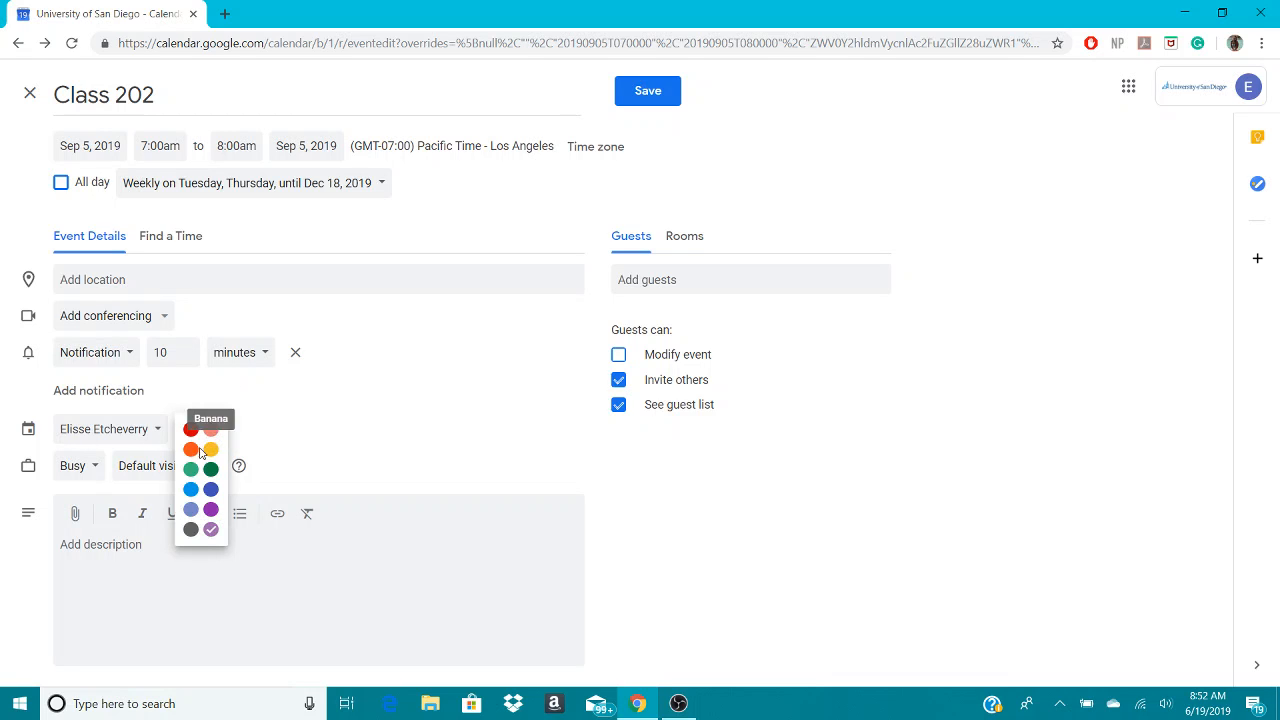
click(197, 452)
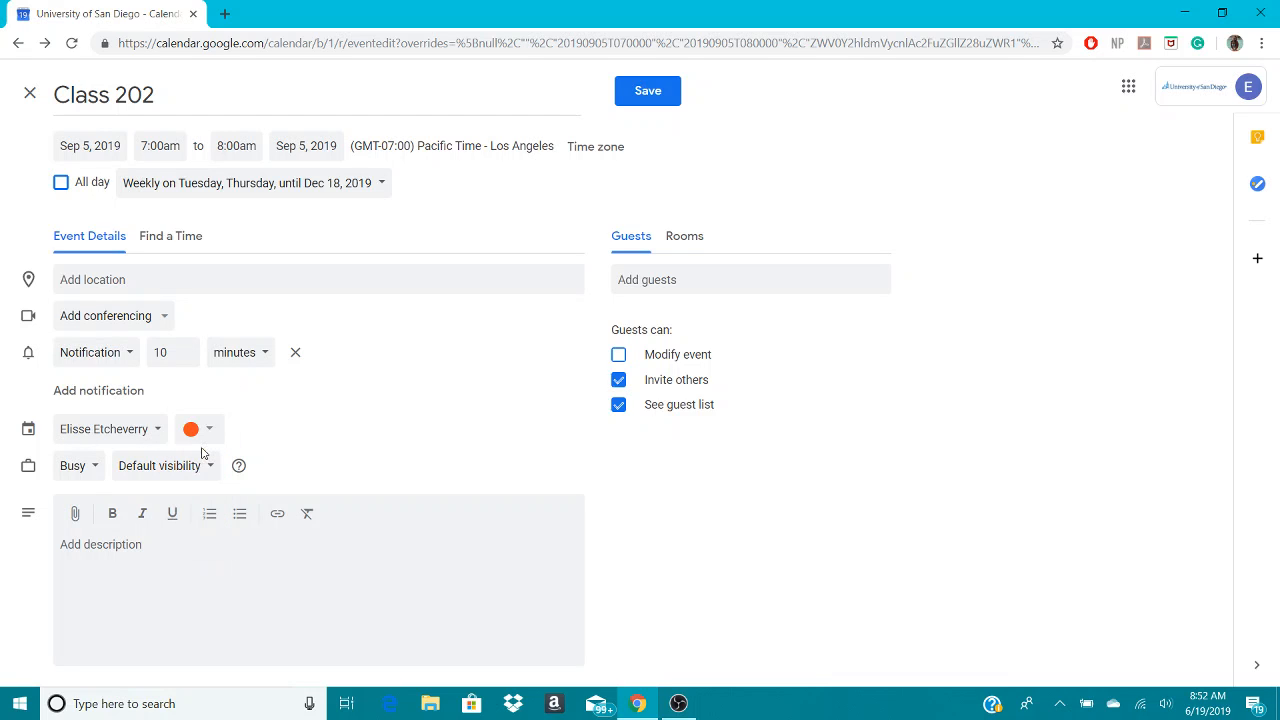
click(633, 91)
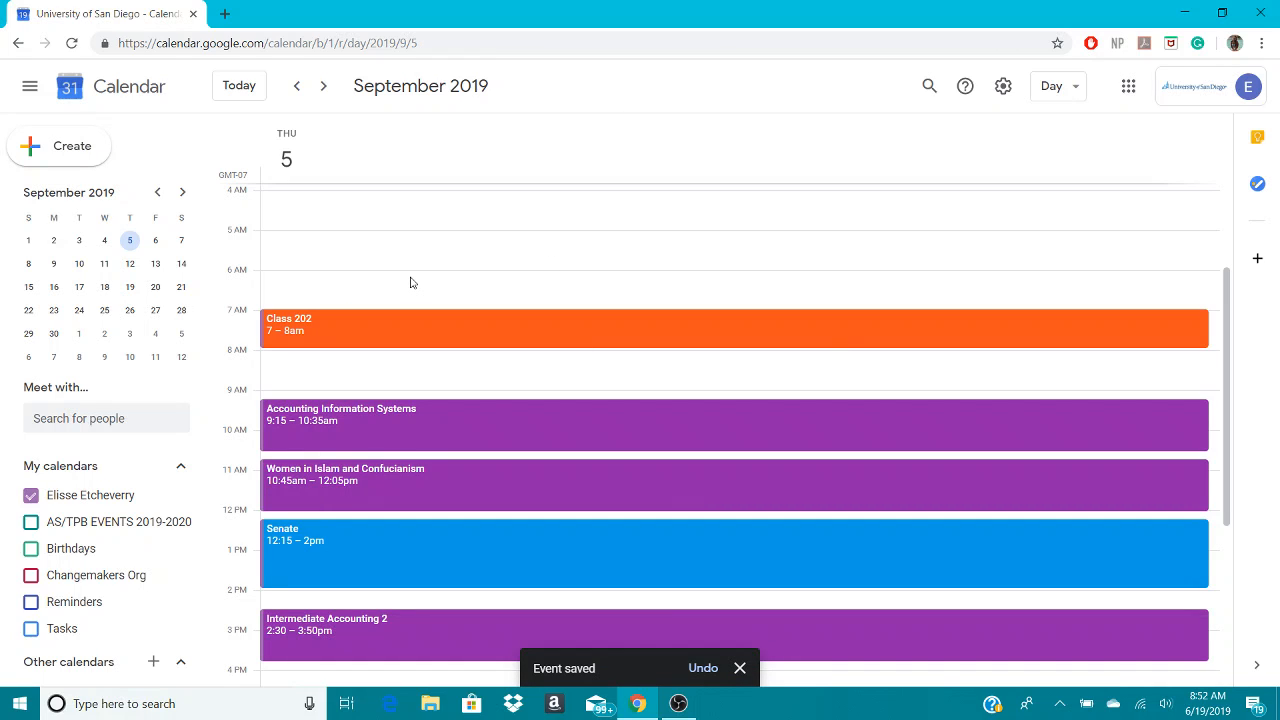
- Delete the recurring Class 101 event from Wednesday, September 4, 2019, using This and following events
double_click(295, 88)
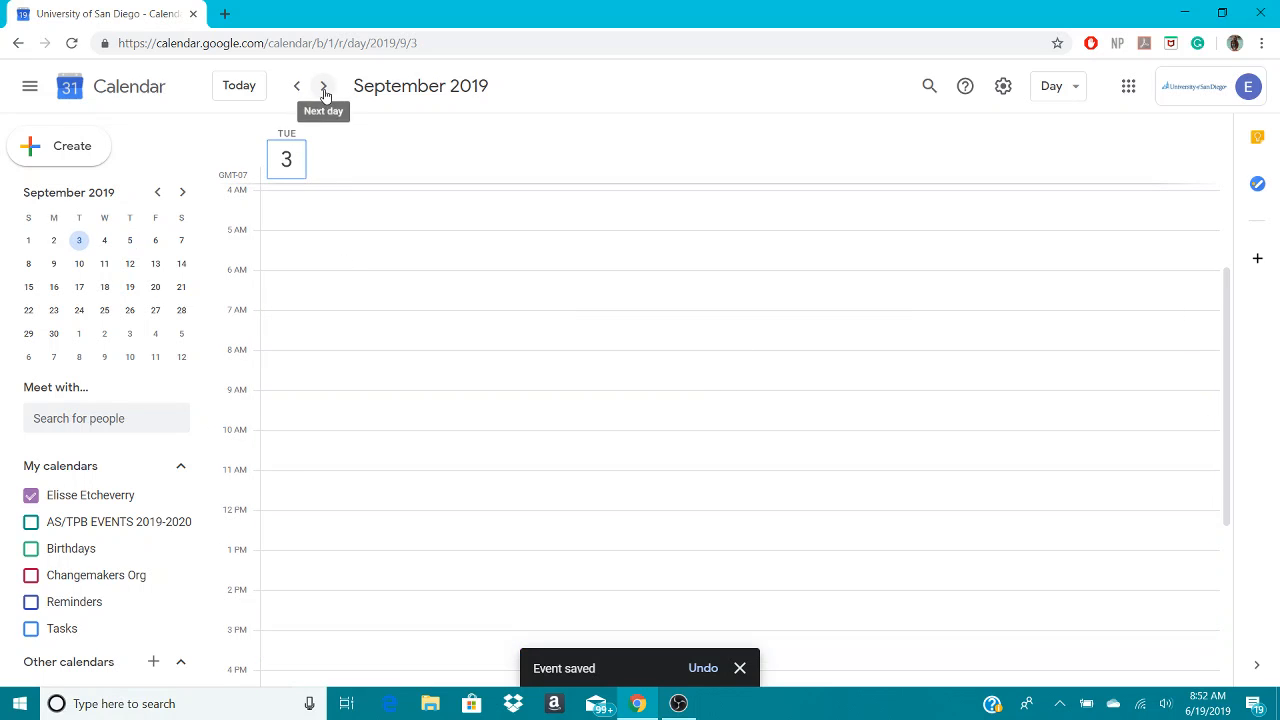
click(324, 88)
scroll(380, 380, down, 2)
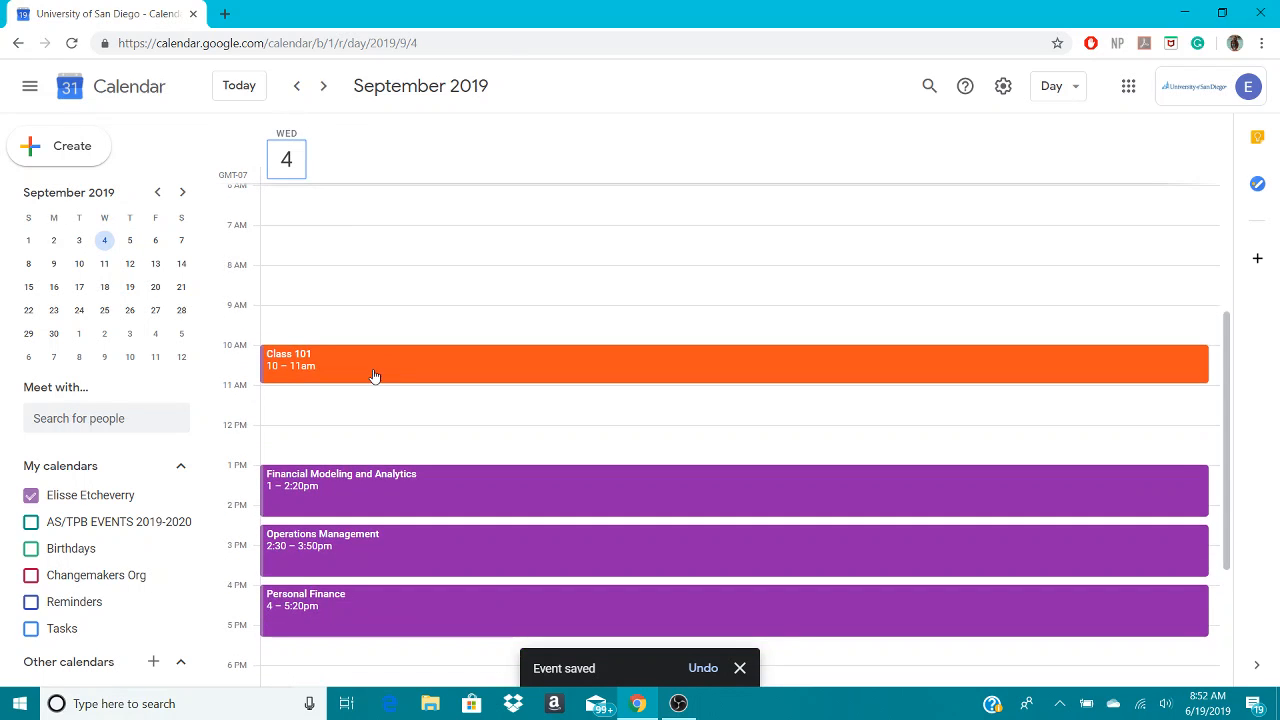
click(374, 375)
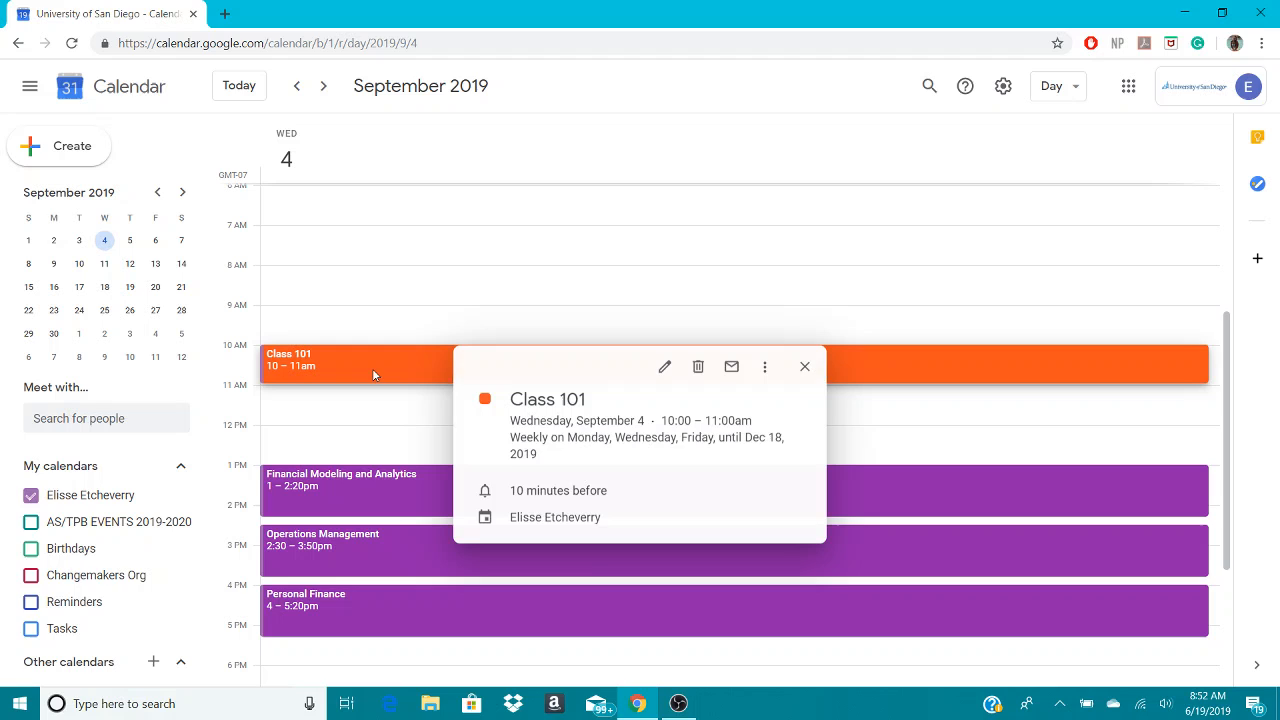
click(698, 372)
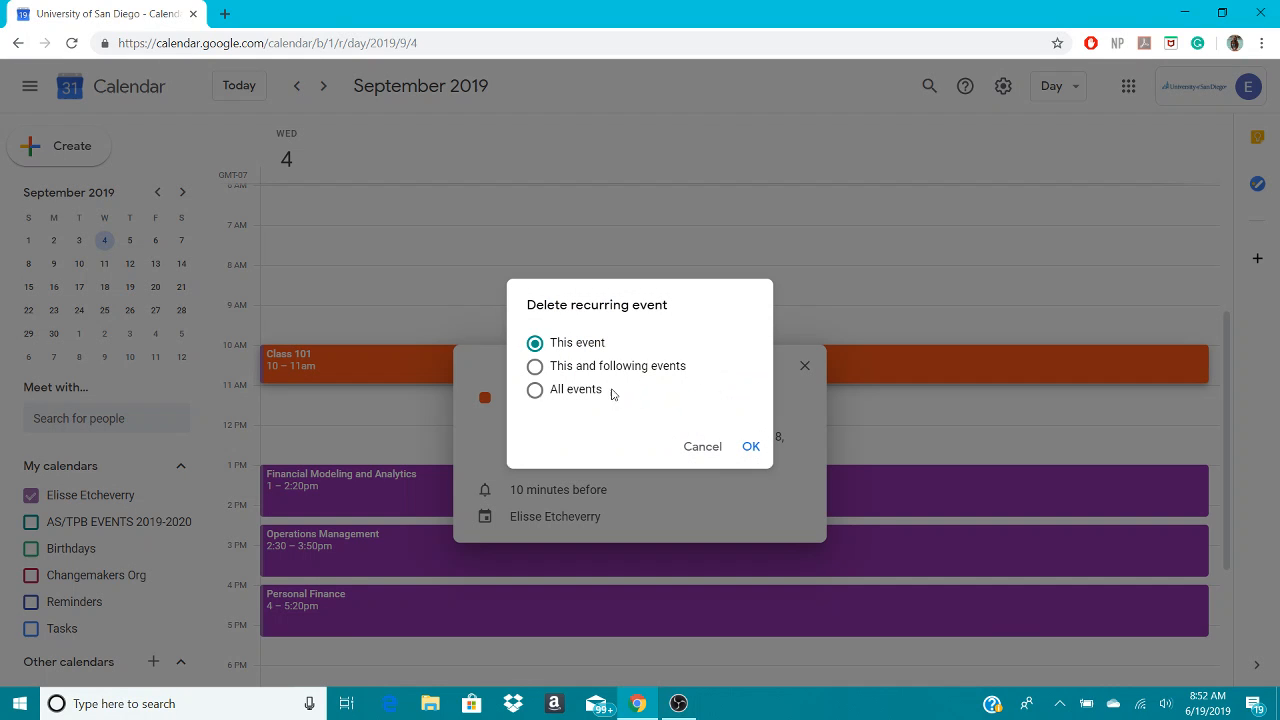
click(535, 366)
click(751, 447)
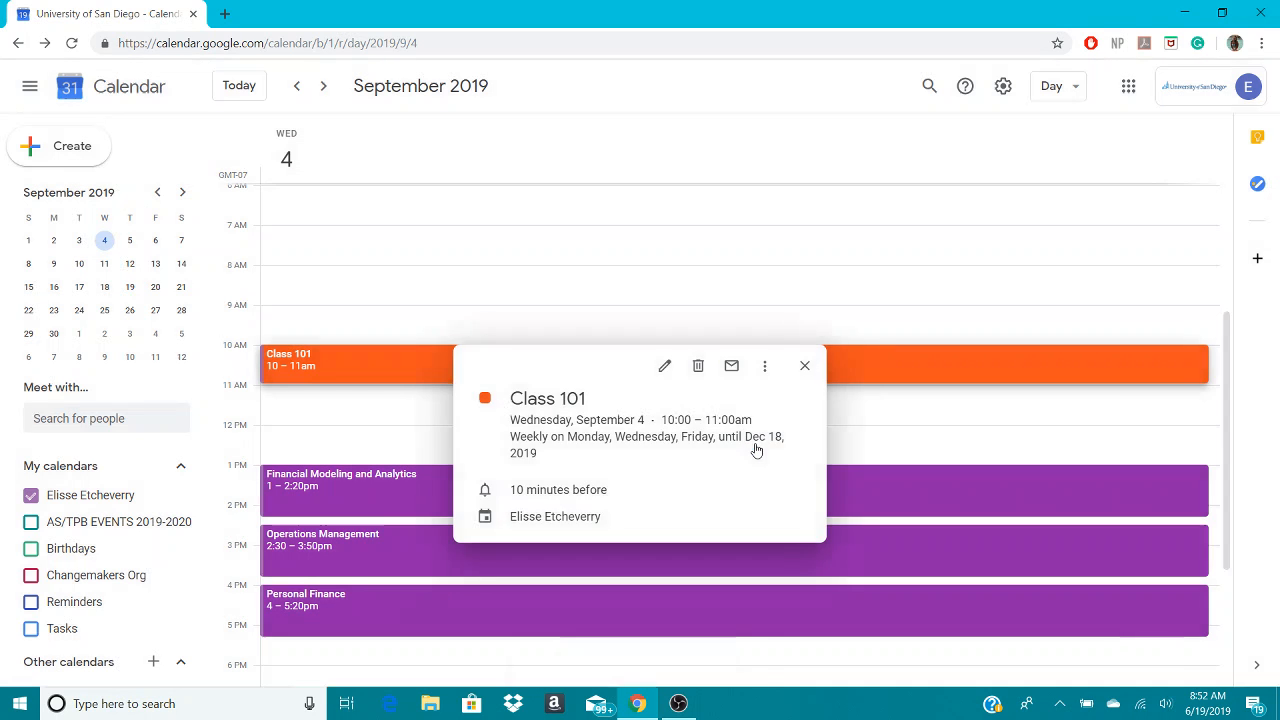
- Delete the recurring Class 202 event from Thursday, September 5, 2019, using This and following events
click(325, 87)
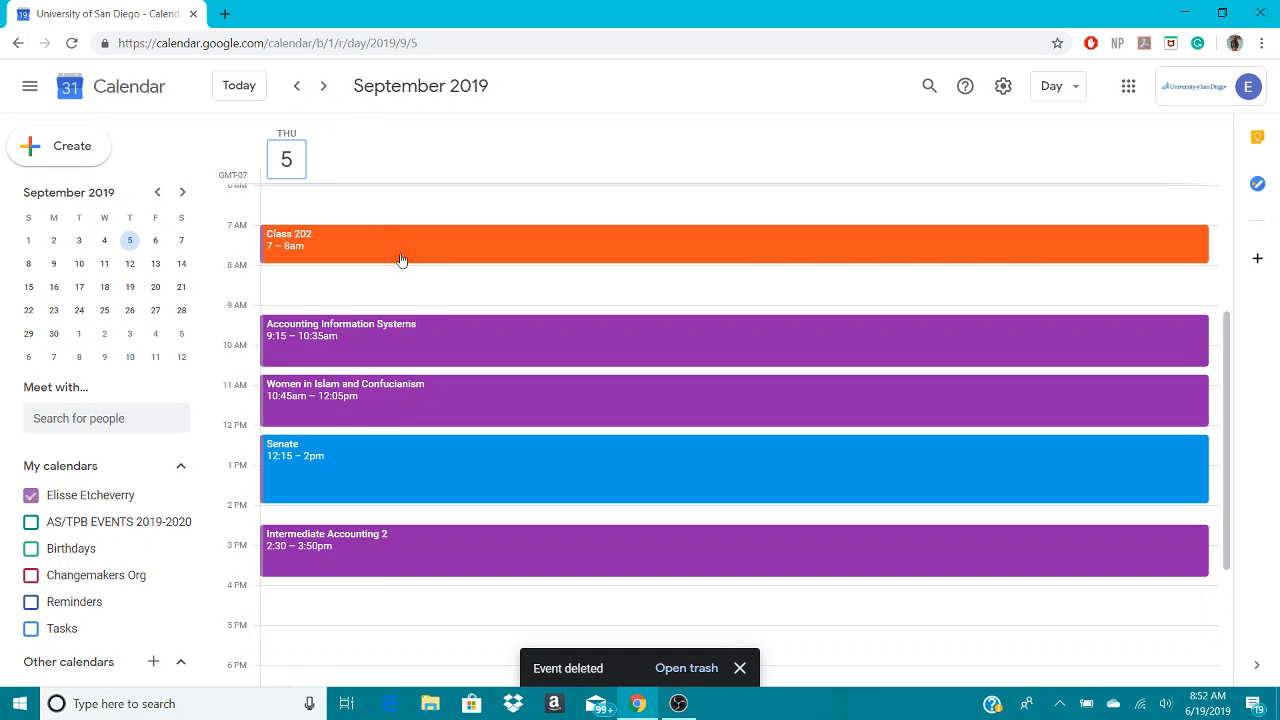
click(396, 243)
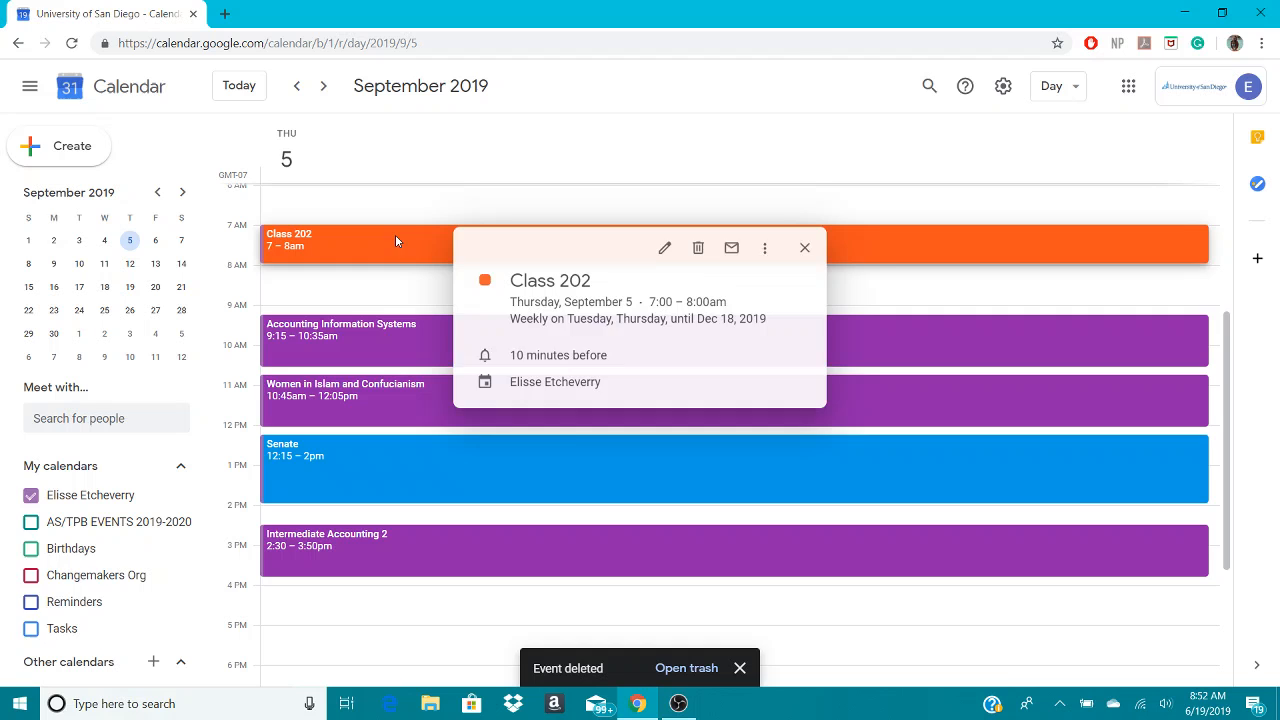
click(701, 250)
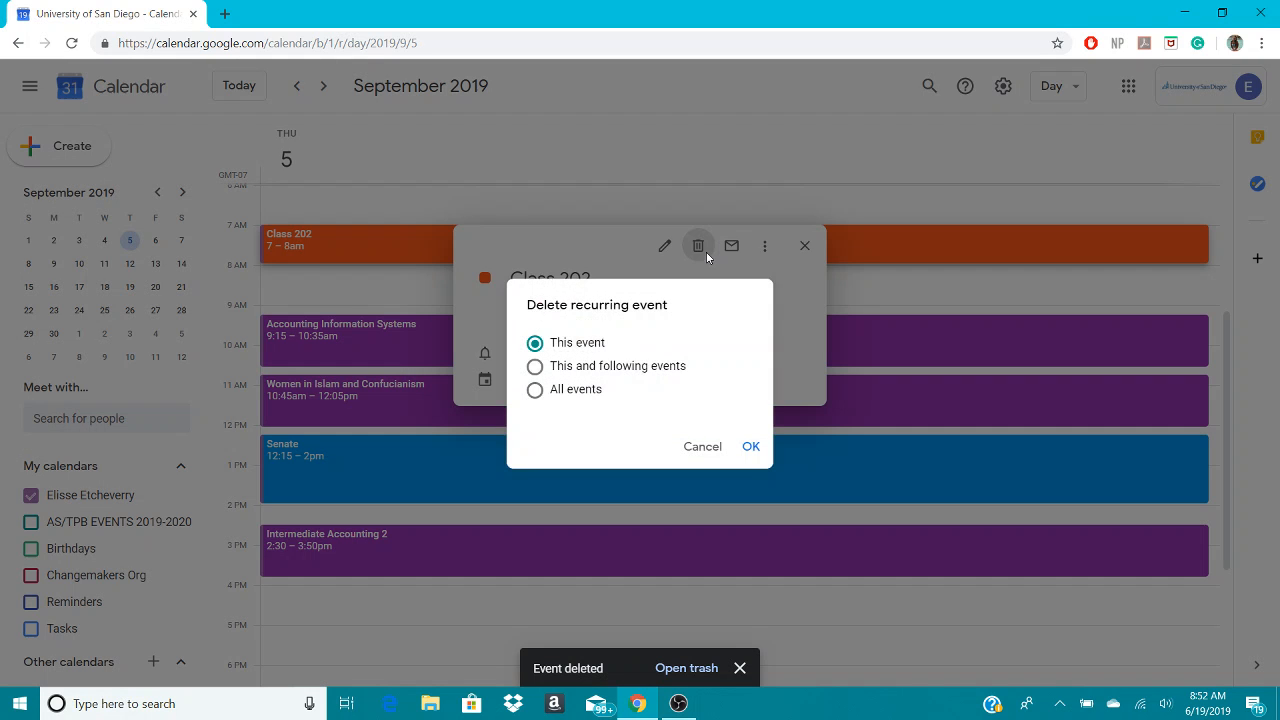
click(535, 366)
click(752, 447)
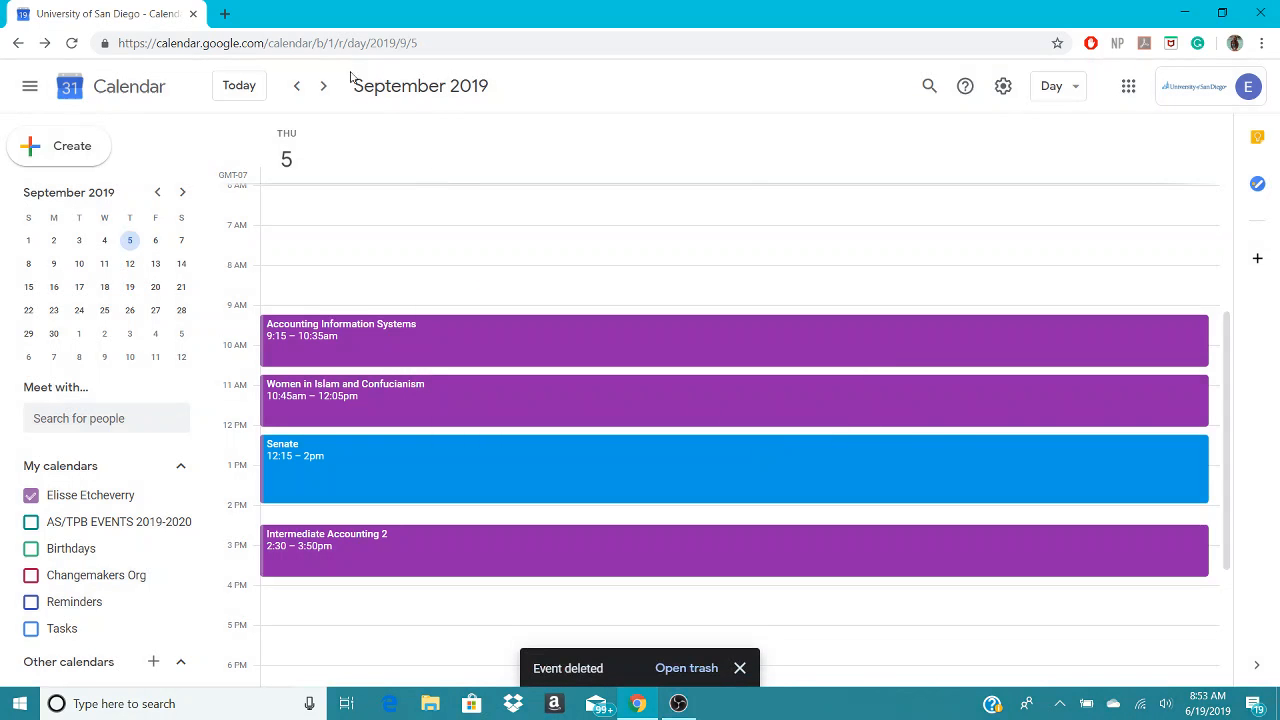
- Return to Wednesday, September 4, 2019 and open the personal calendar's settings and sharing options
click(297, 86)
scroll(395, 319, down, 2)
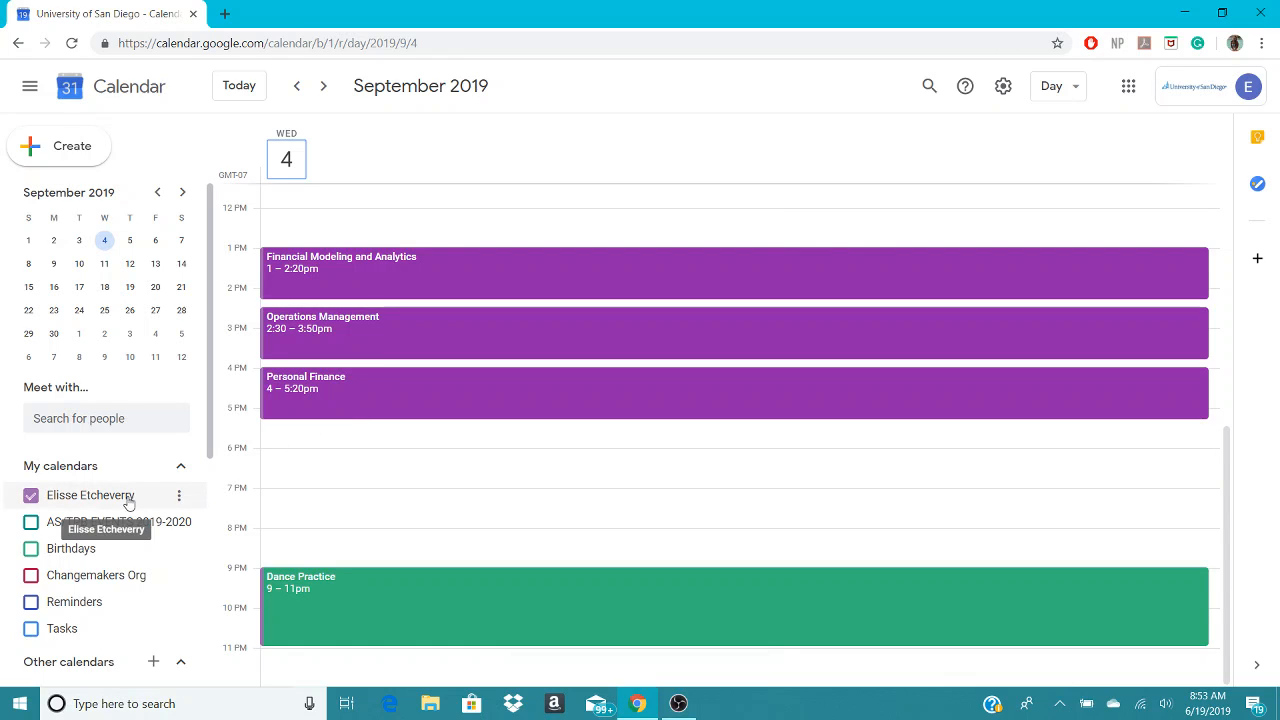
click(179, 500)
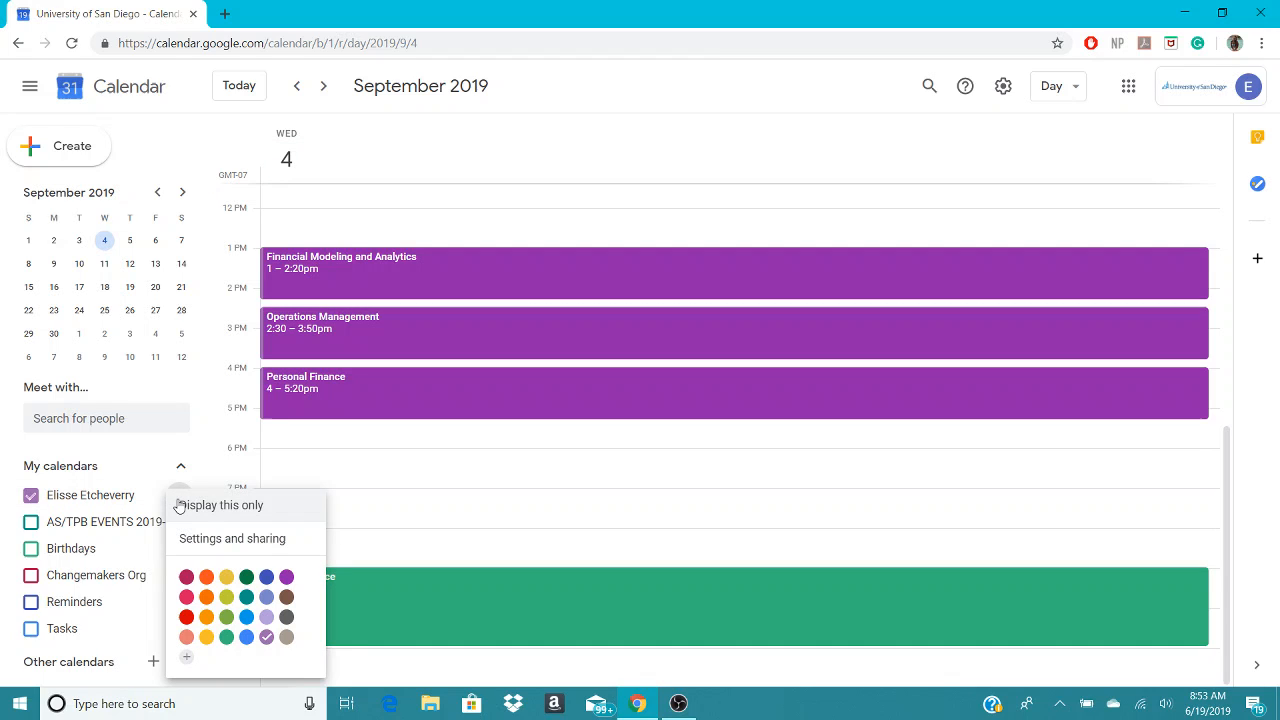
click(303, 541)
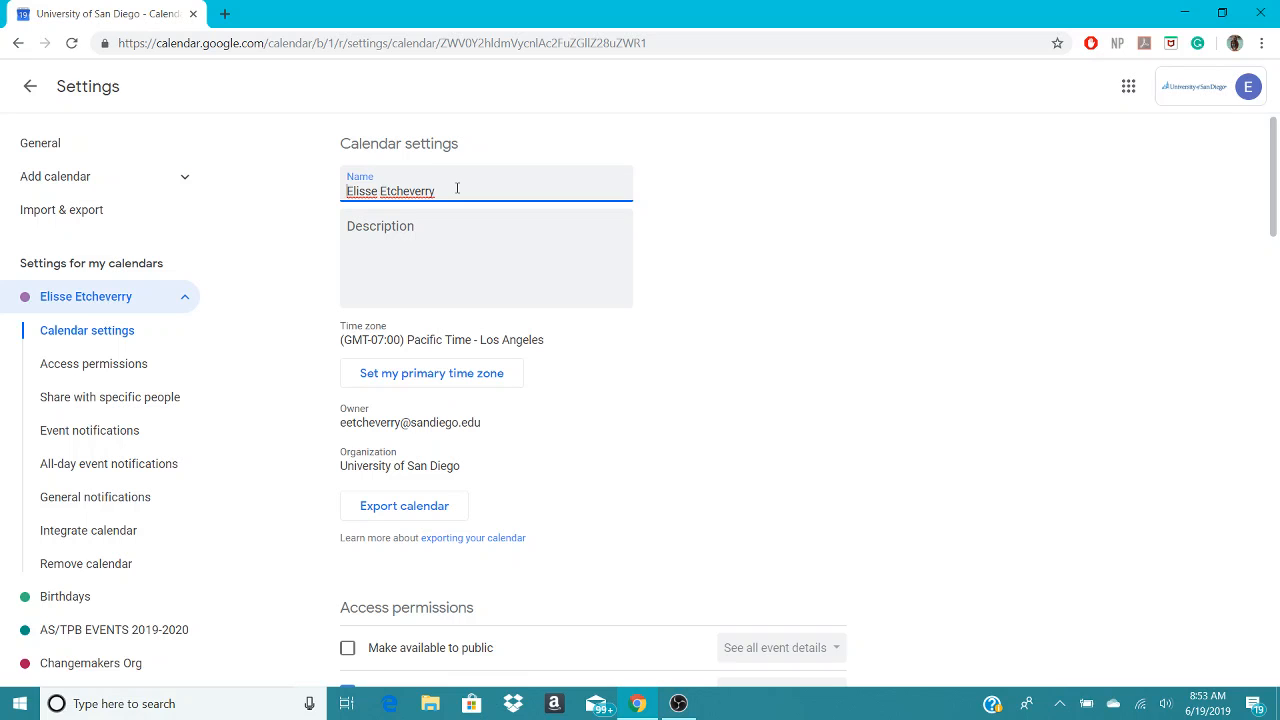
- Start sharing the calendar with specific people and add the first two suggested contacts as recipients
scroll(655, 427, down, 4)
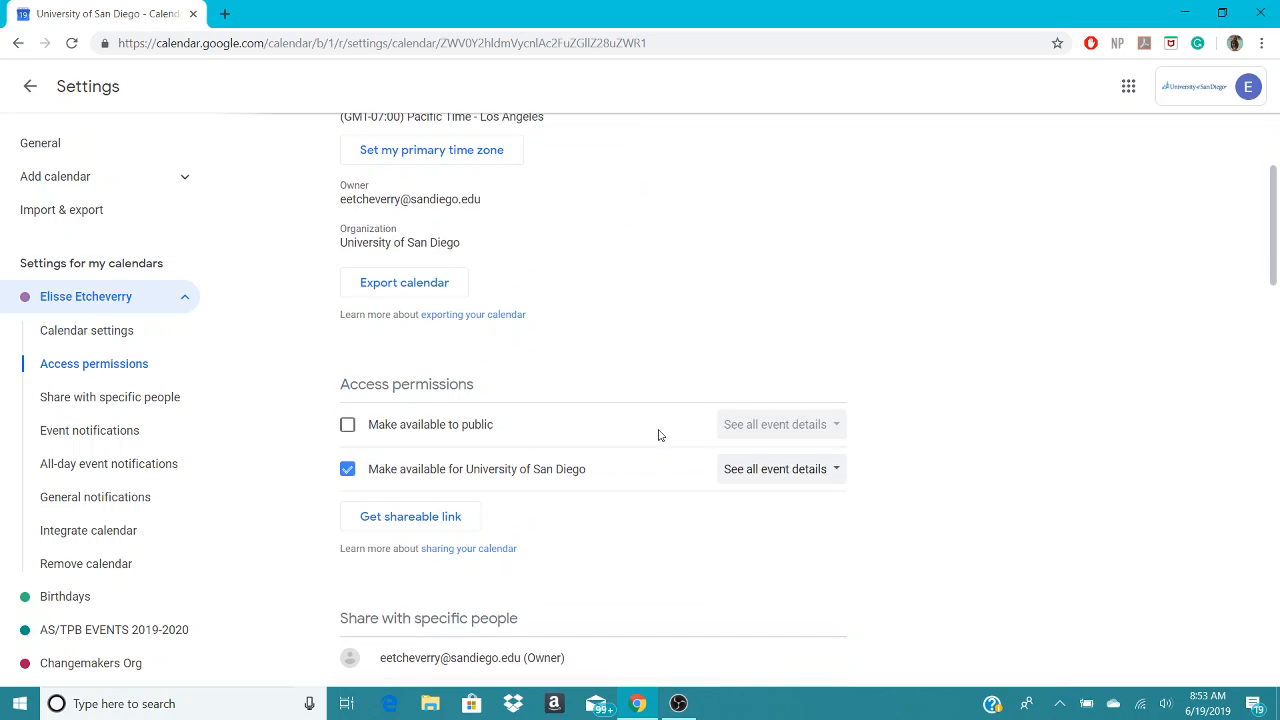
scroll(659, 432, down, 1)
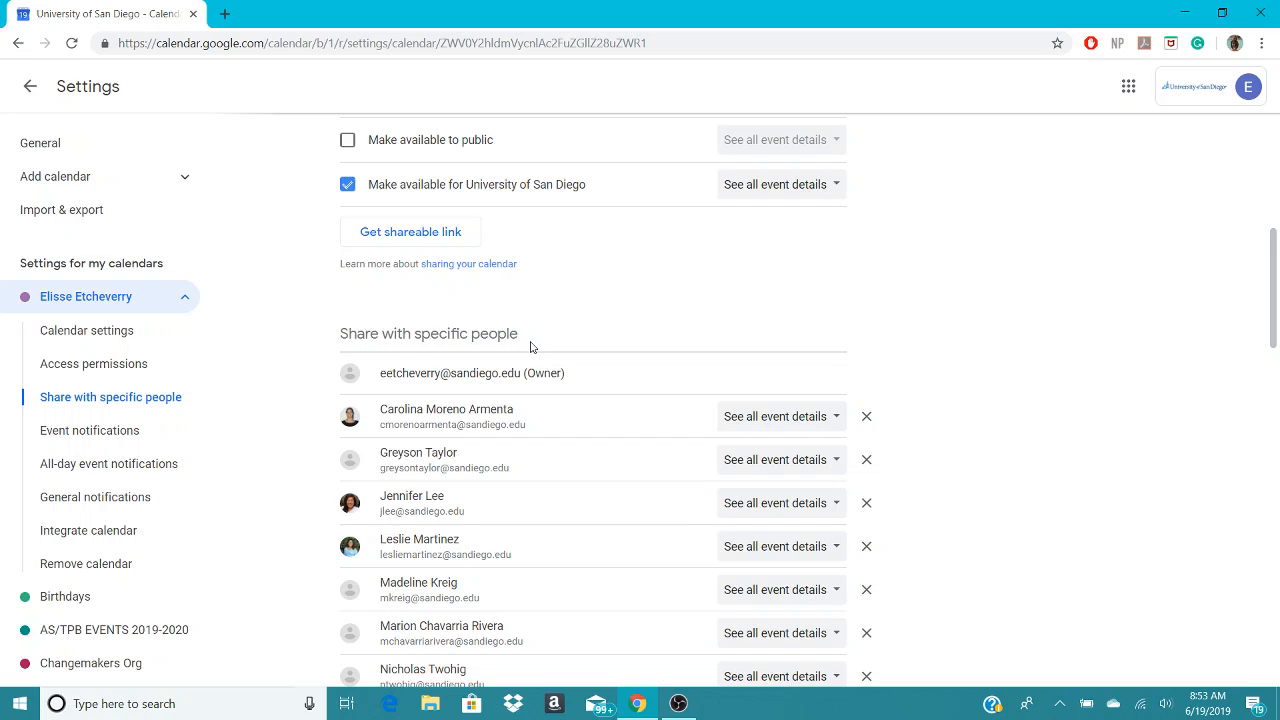
scroll(531, 350, down, 1)
scroll(531, 343, down, 1)
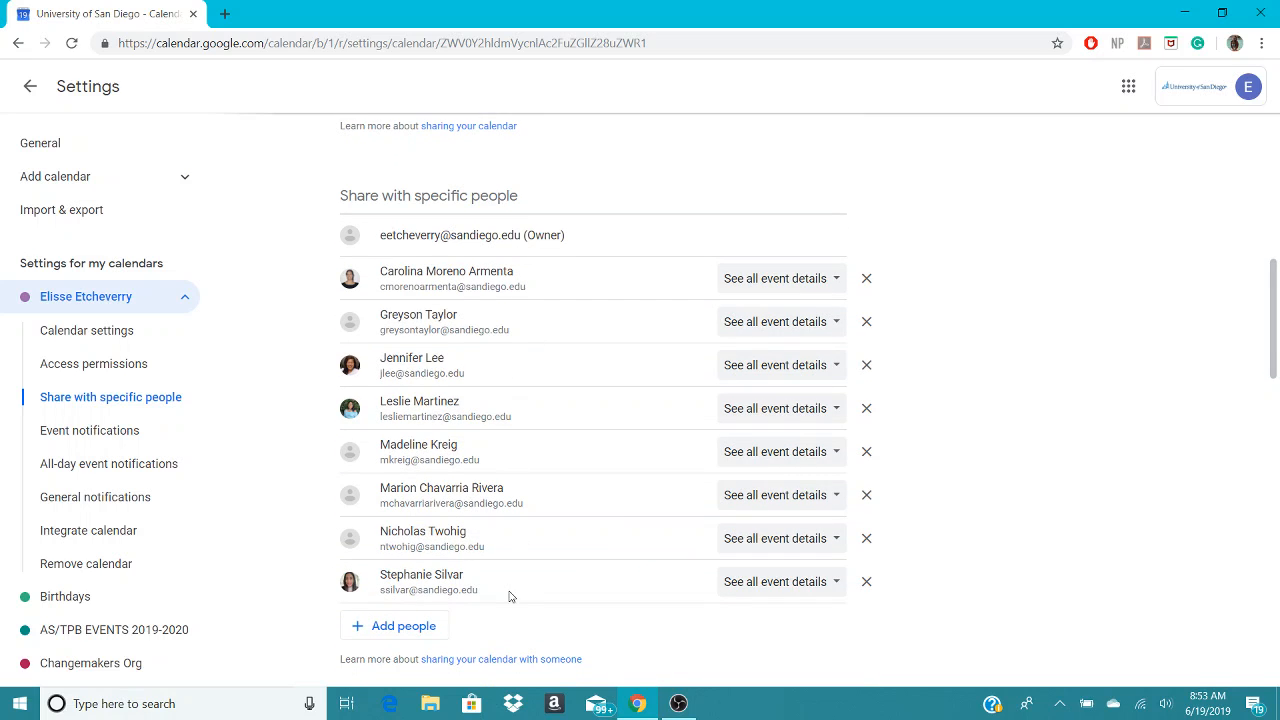
scroll(508, 596, down, 1)
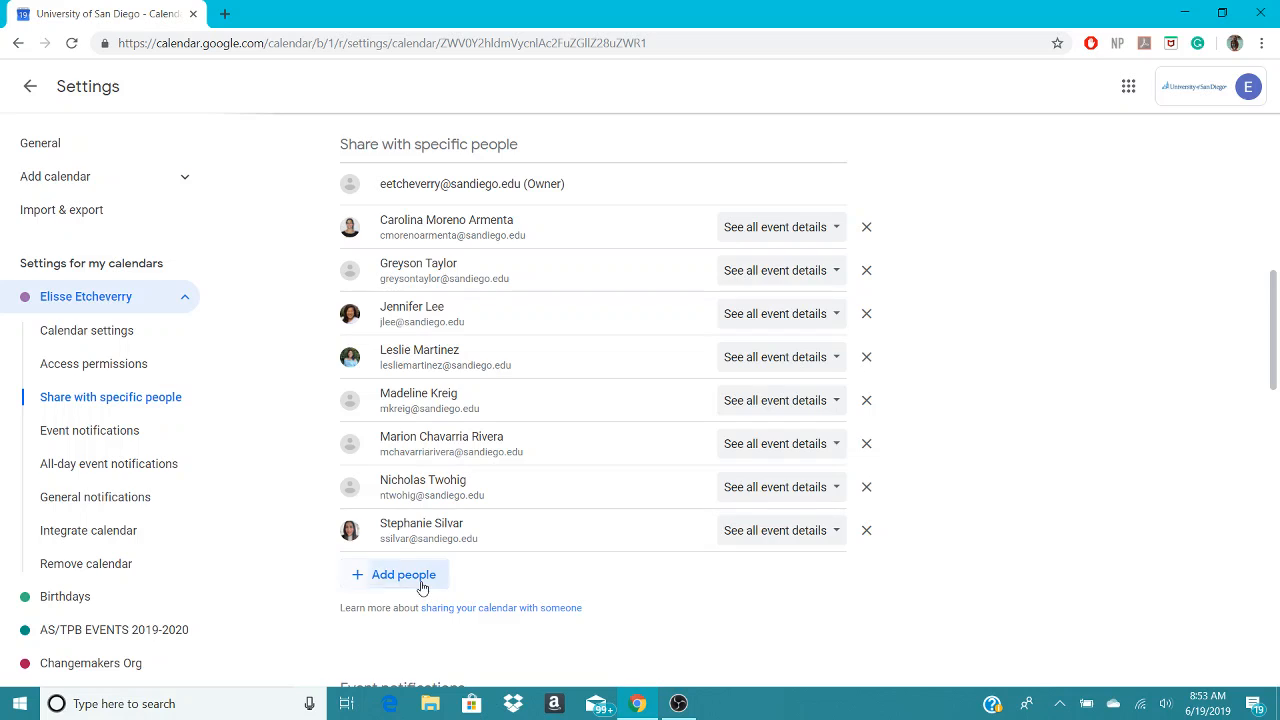
click(420, 583)
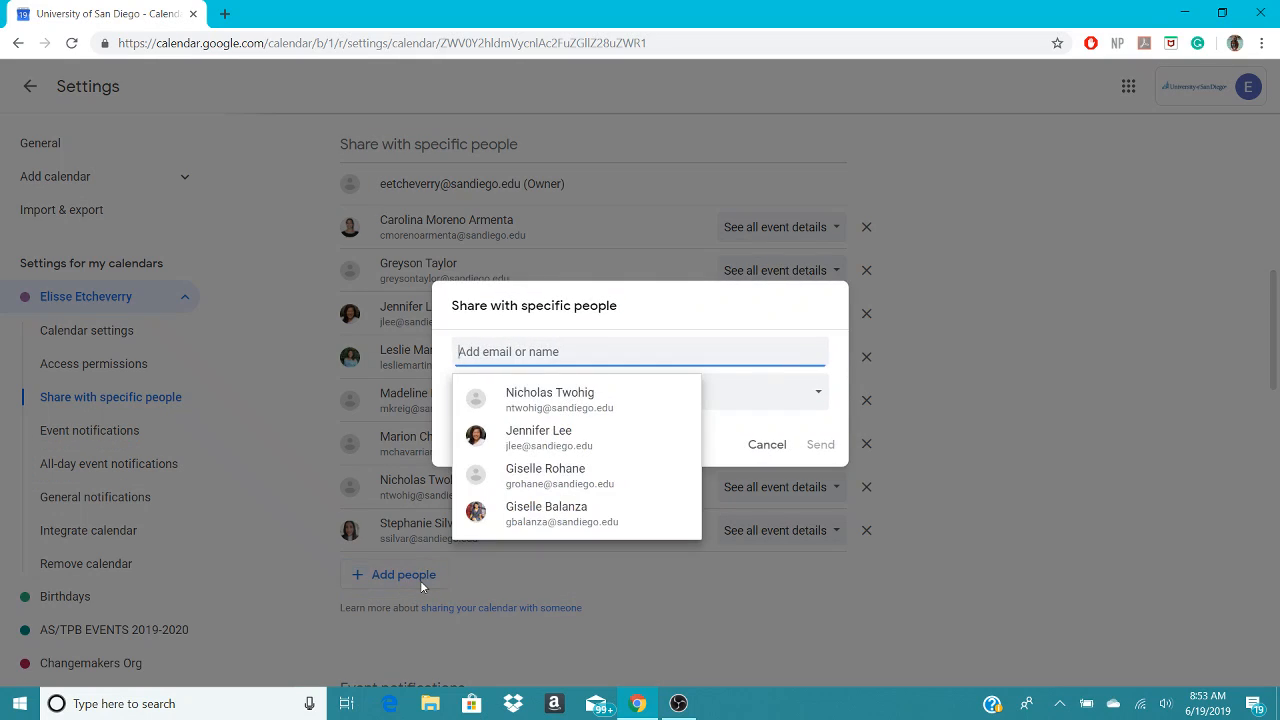
click(628, 398)
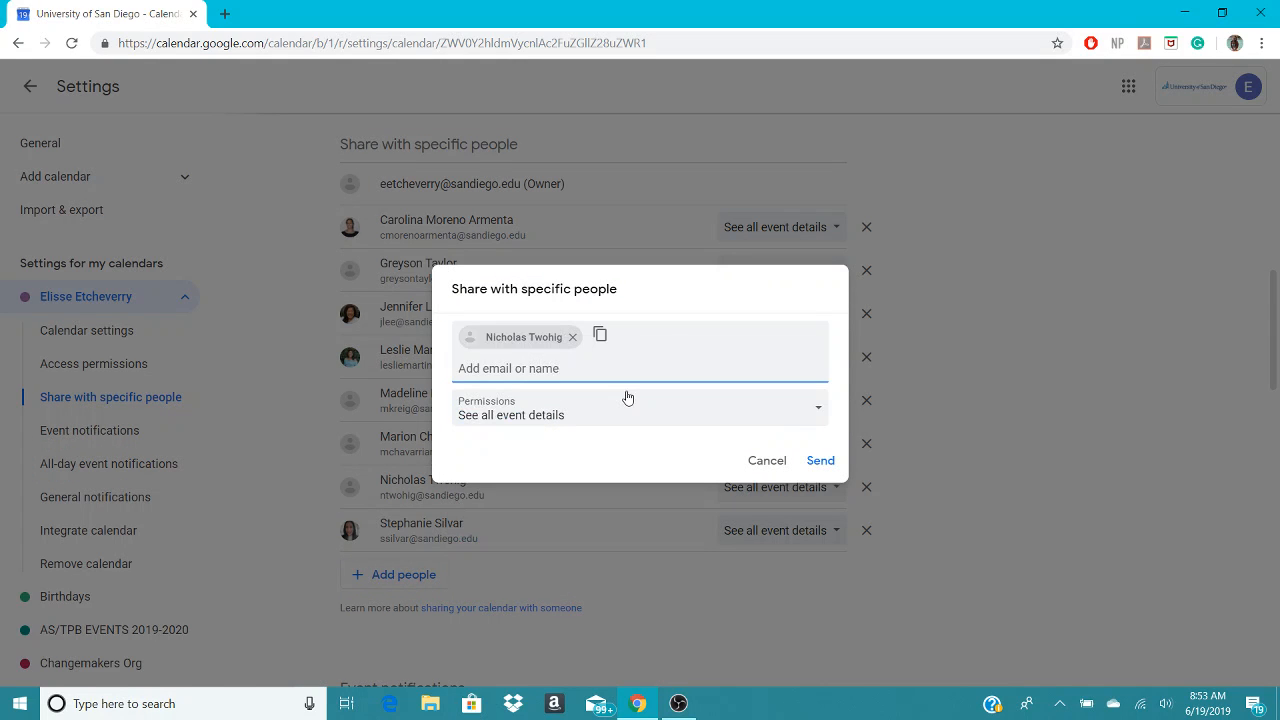
text(jen)
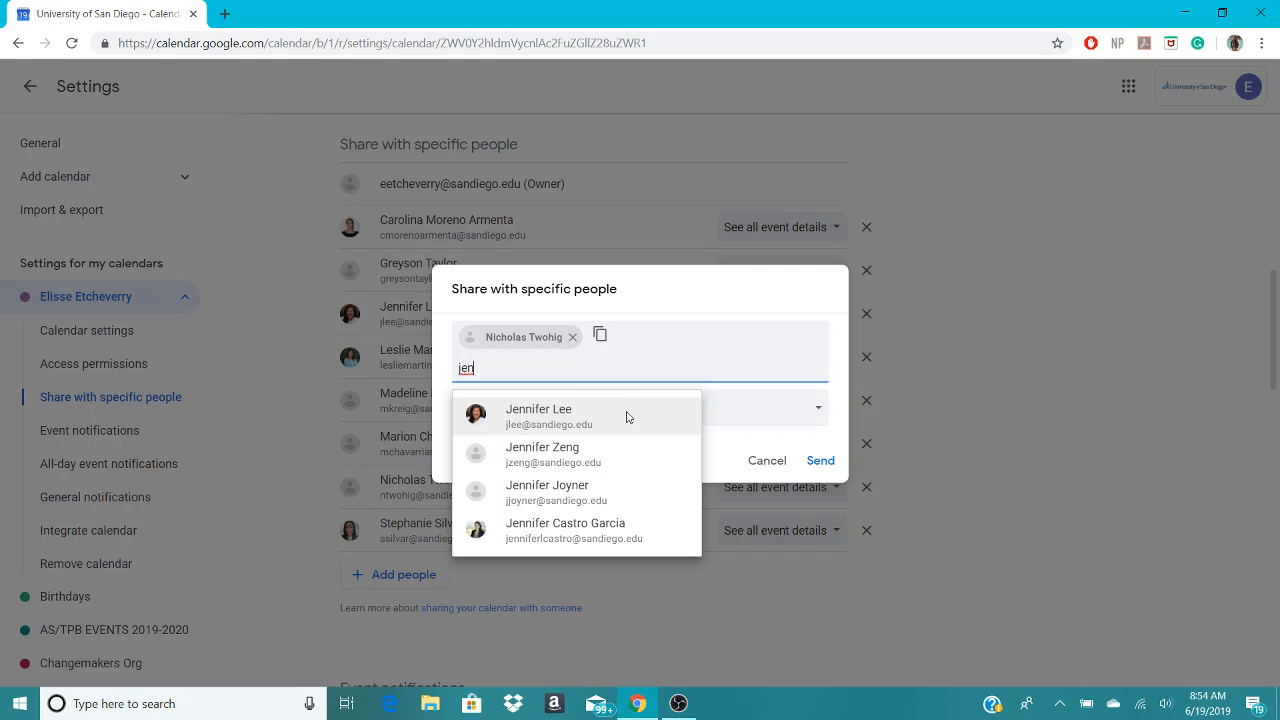
click(628, 417)
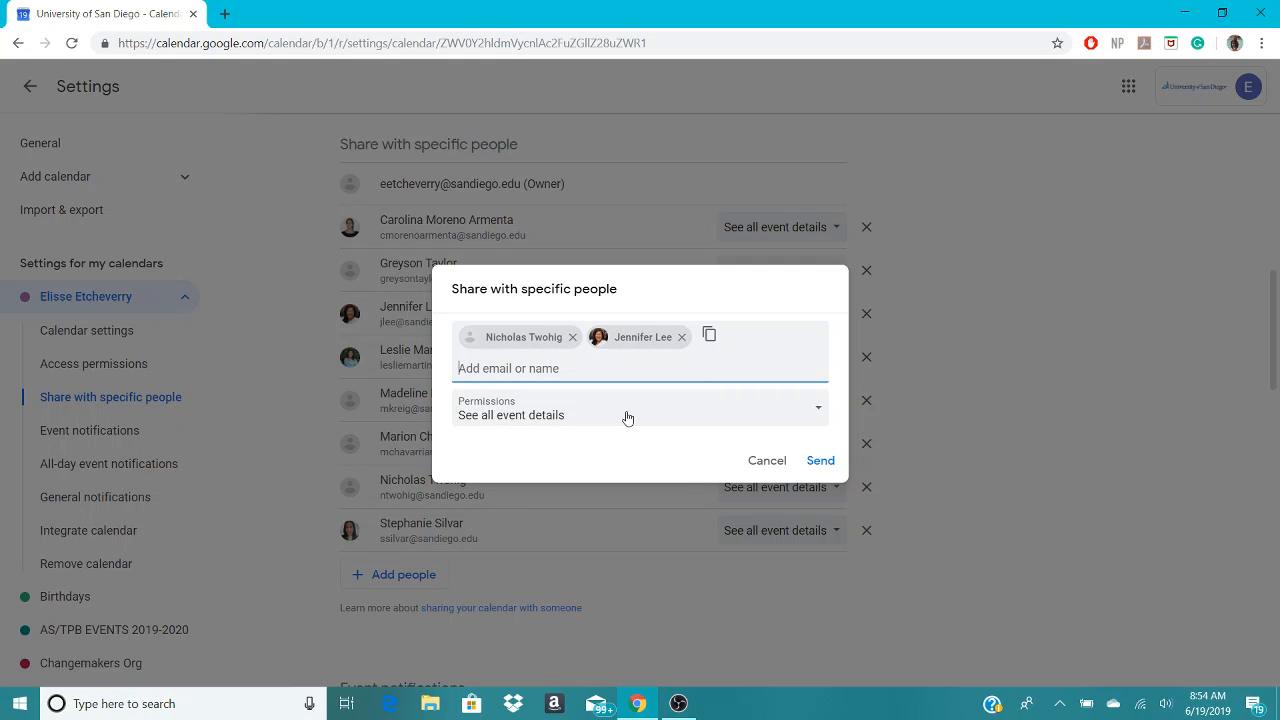
- Add four more contacts to the sharing recipients by searching for their names
text(gis)
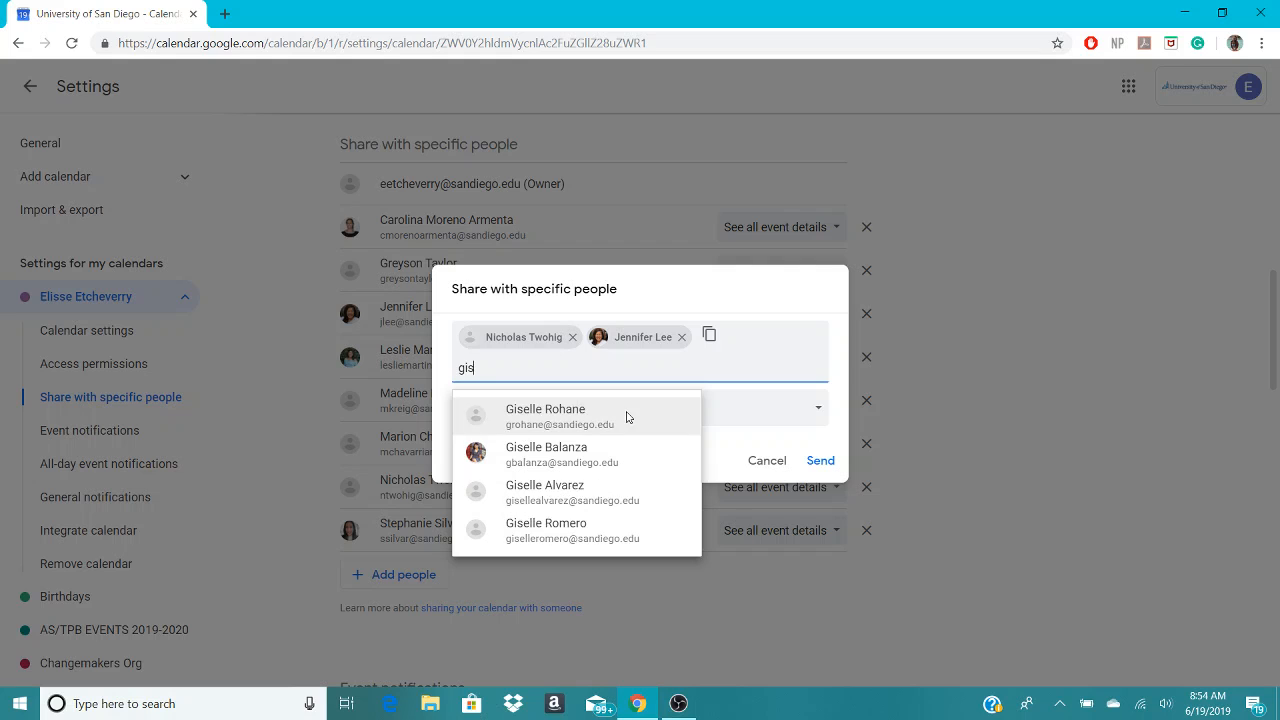
click(627, 417)
text(gis)
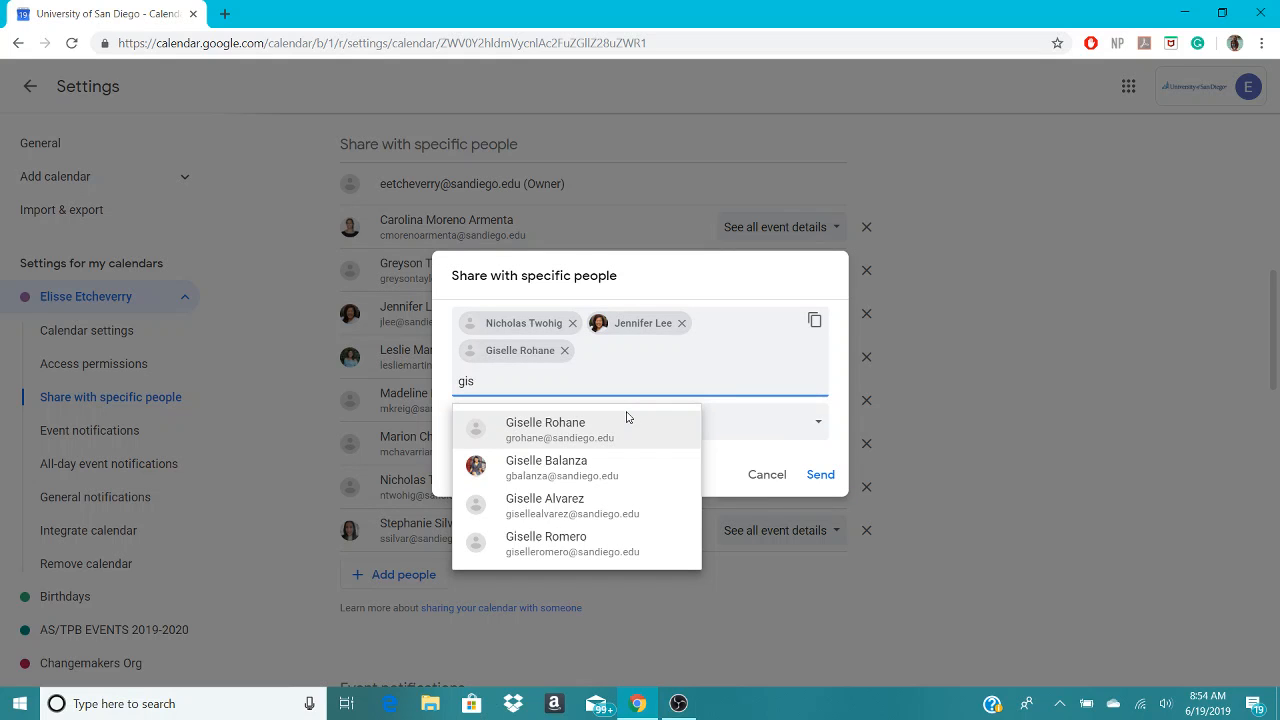
click(620, 465)
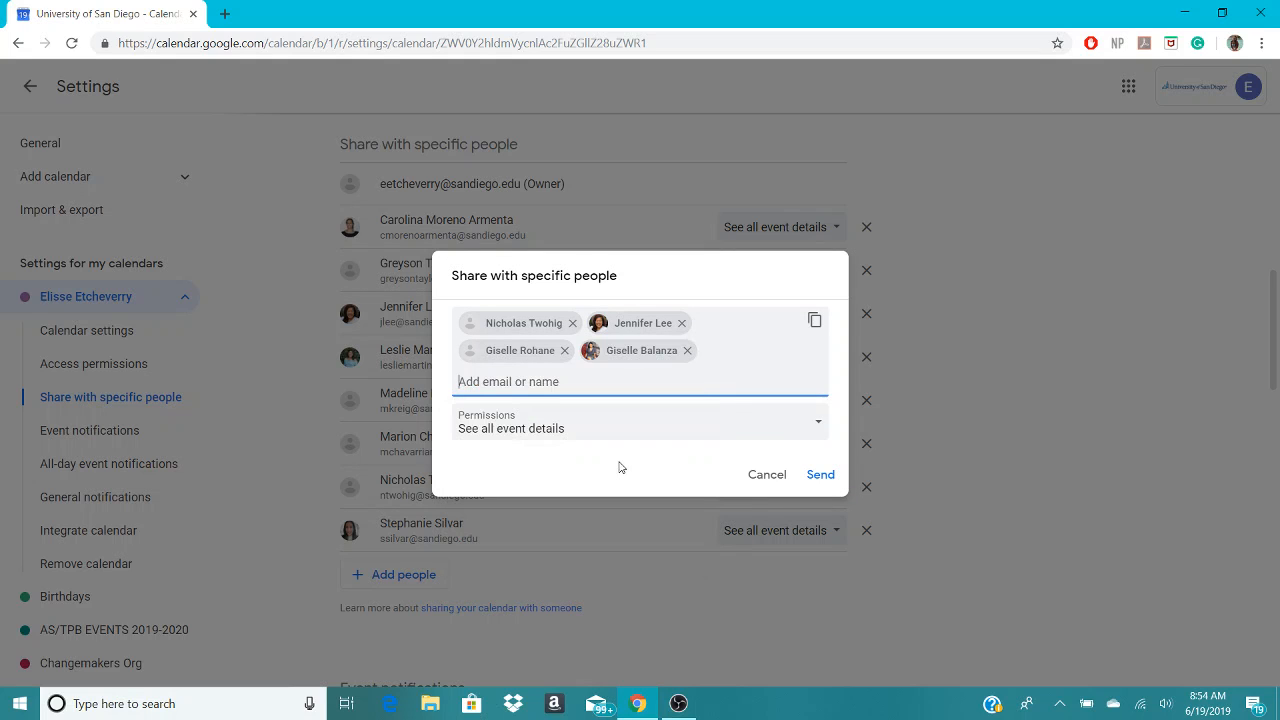
text(gab)
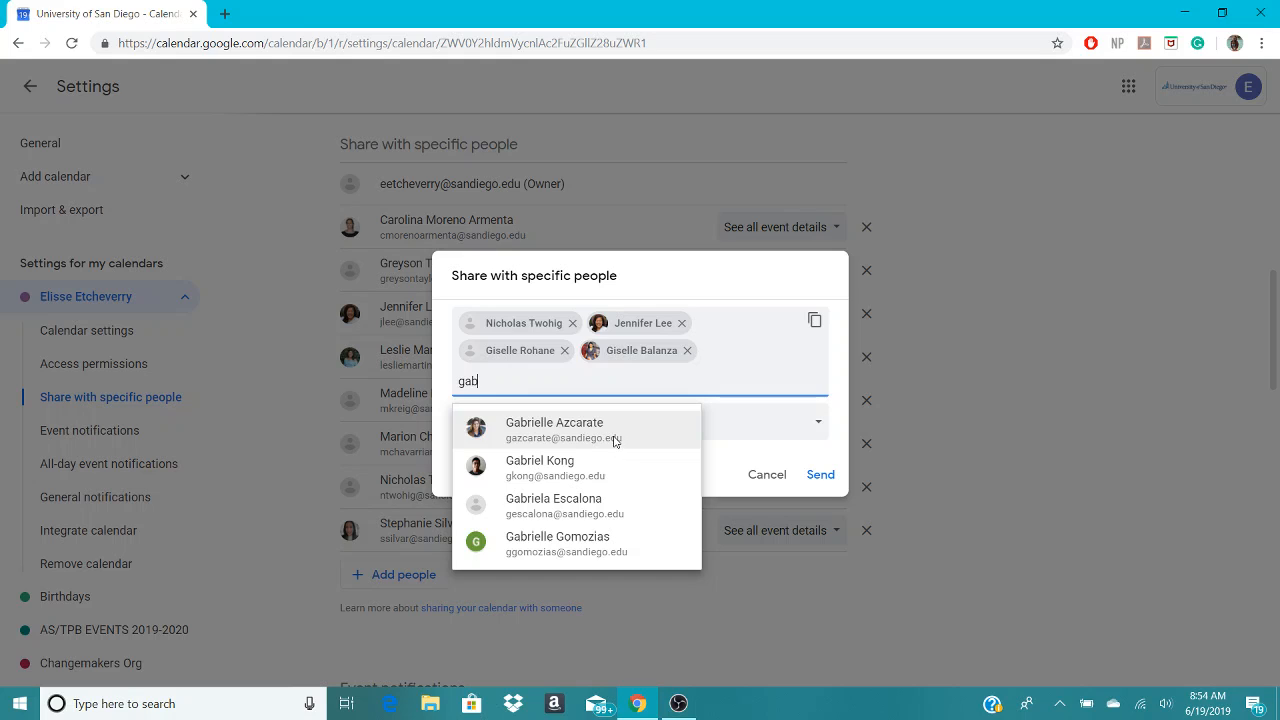
click(615, 443)
text(mad)
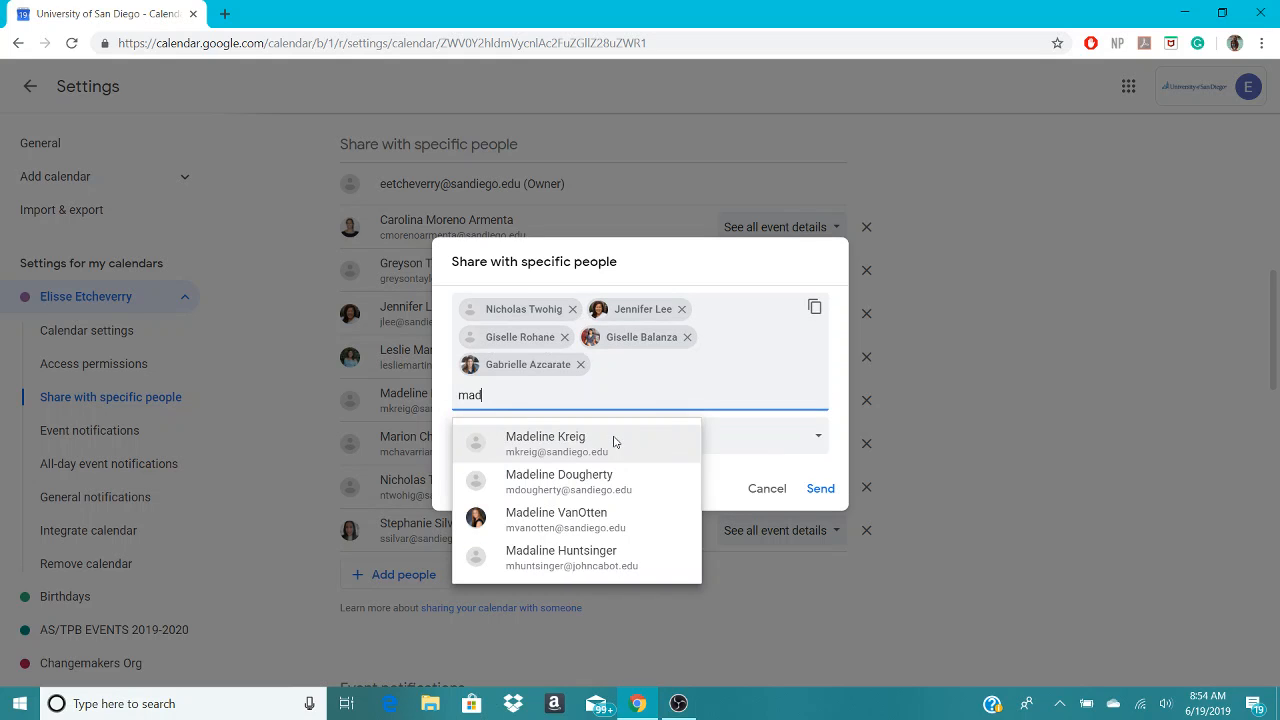
click(615, 442)
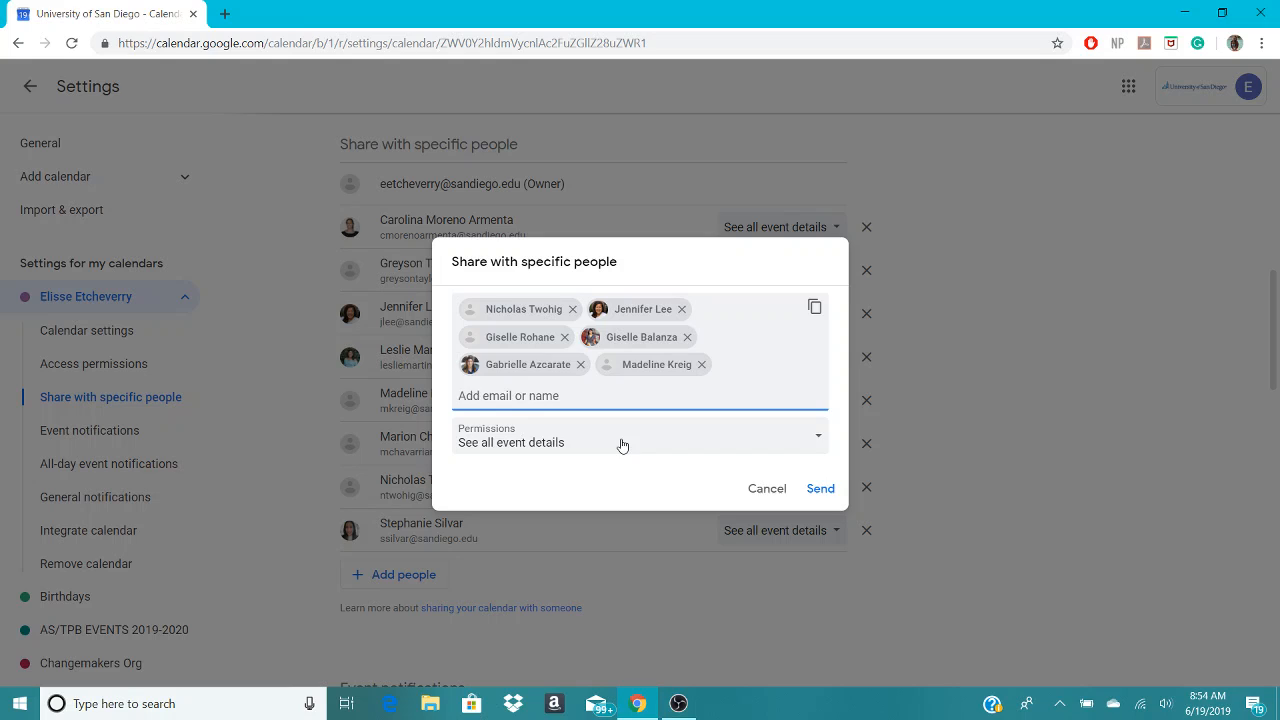
- Choose the See all event details permission for the recipients and send the sharing invitations
click(622, 445)
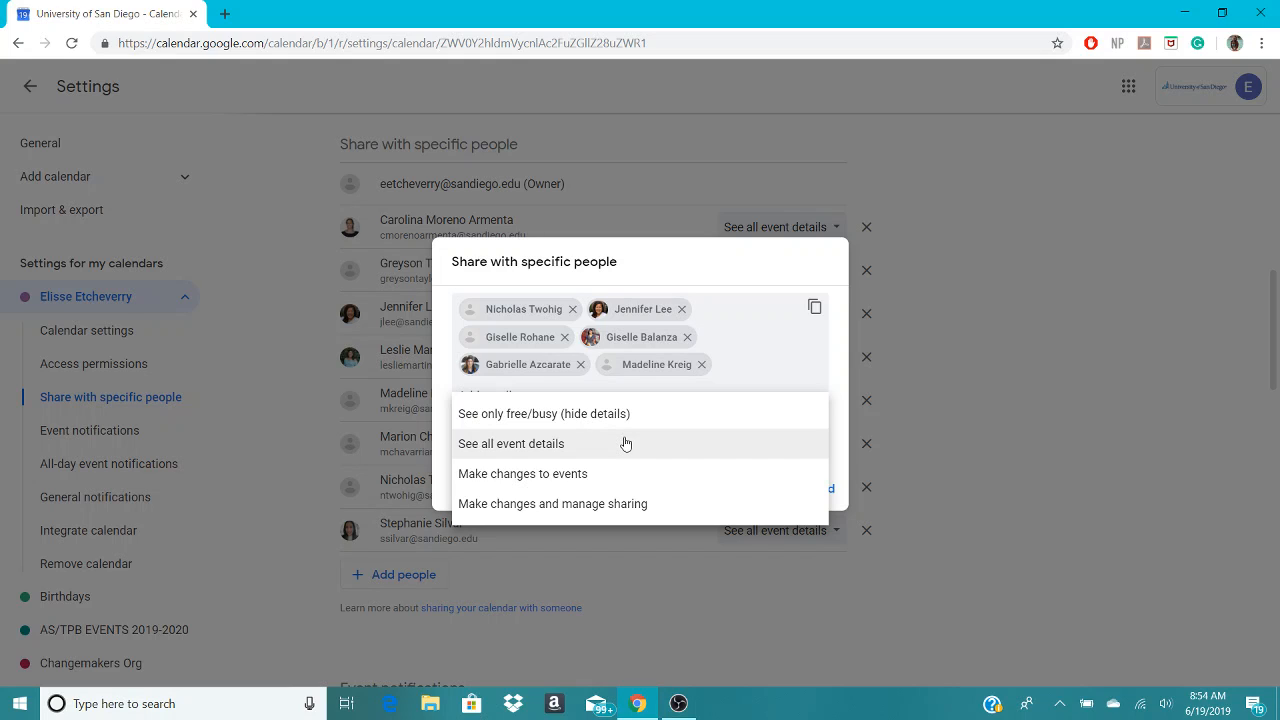
click(625, 443)
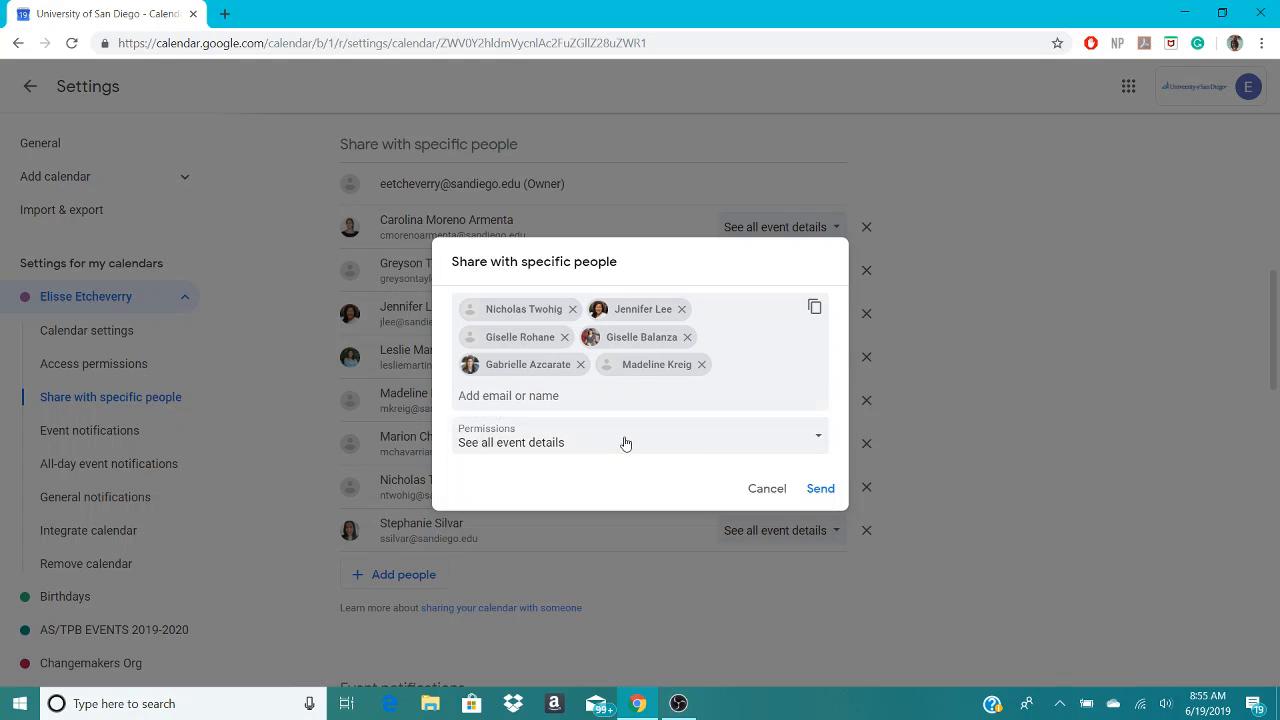
click(818, 489)
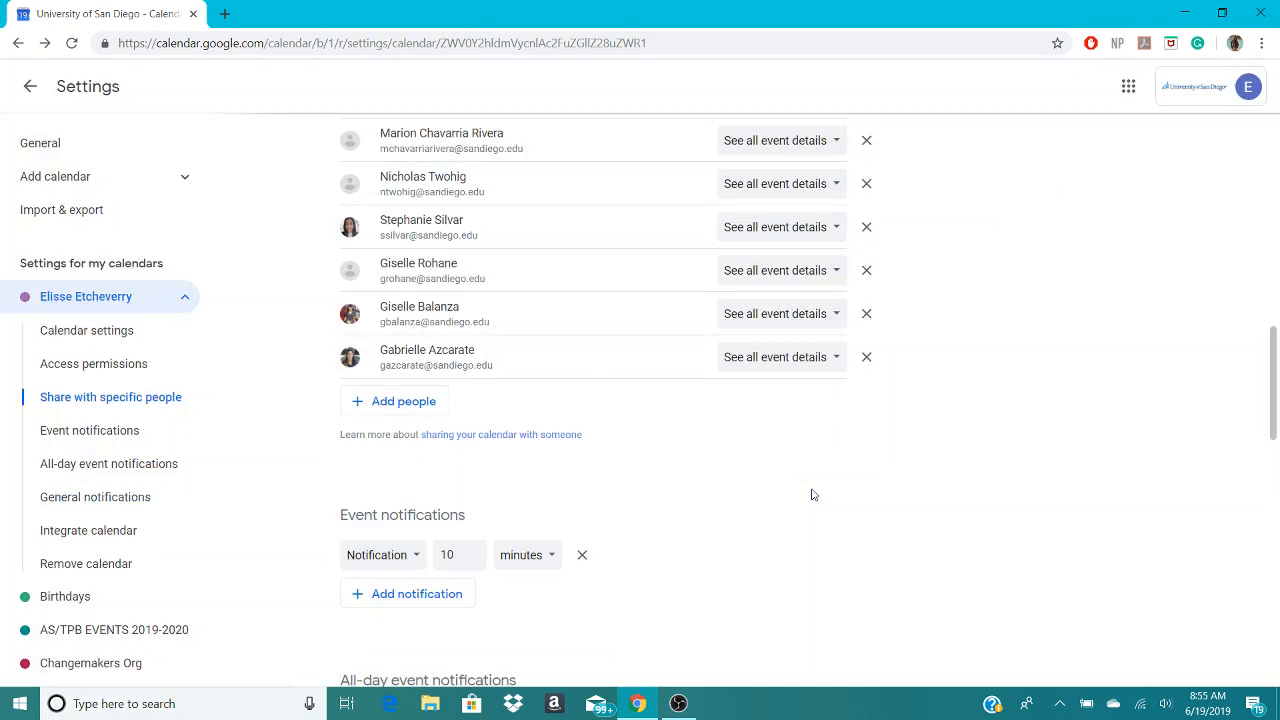
- Review the calendar's list of shared people and its notification settings
scroll(567, 323, up, 2)
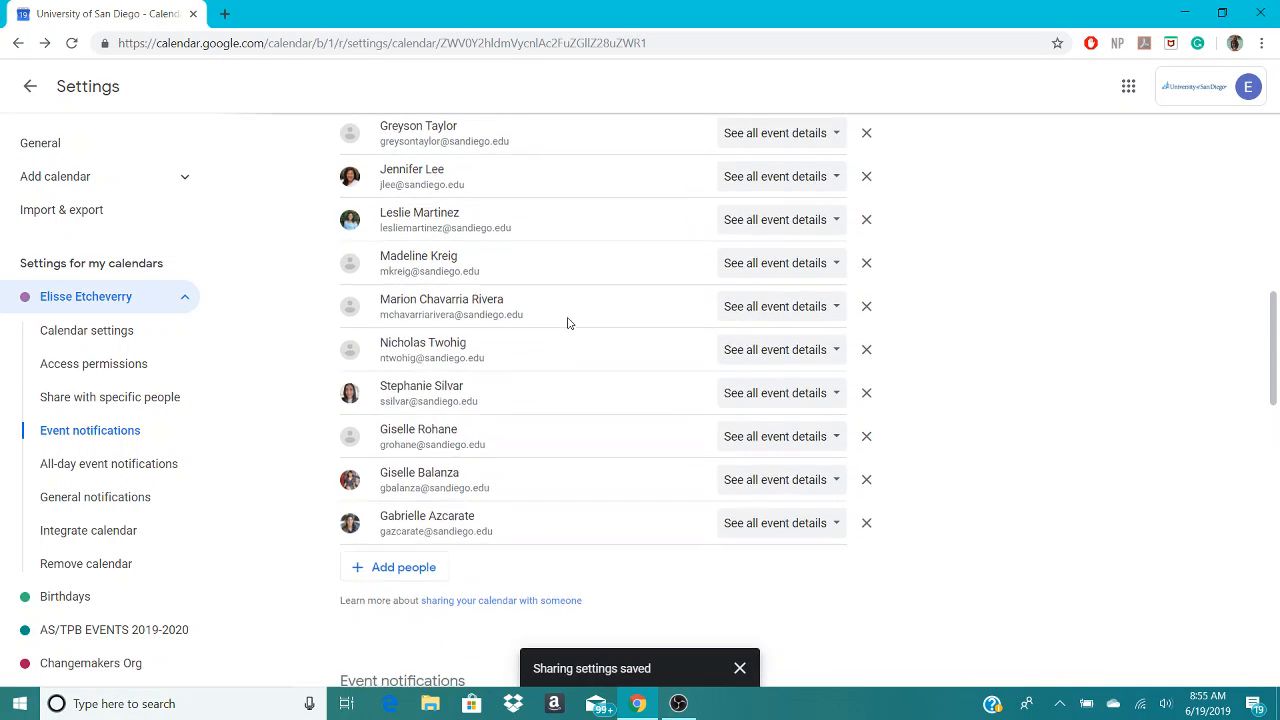
scroll(567, 323, down, 2)
scroll(567, 323, down, 8)
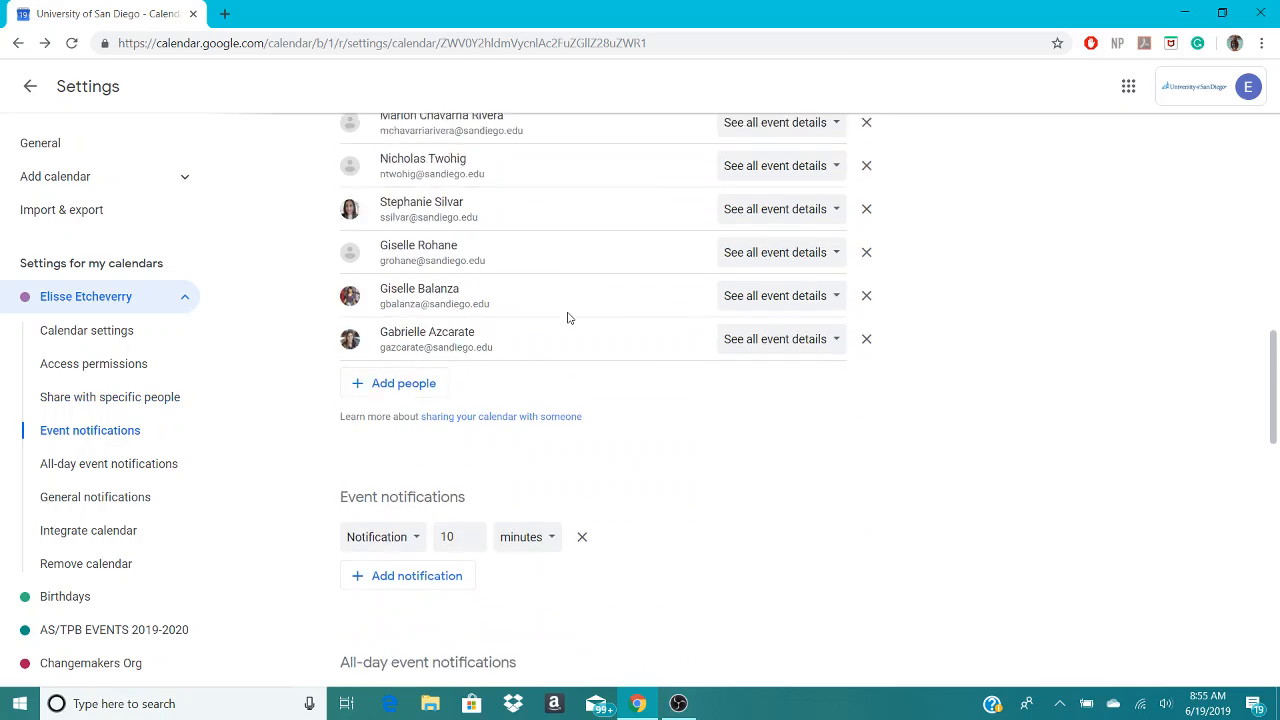
scroll(567, 309, down, 1)
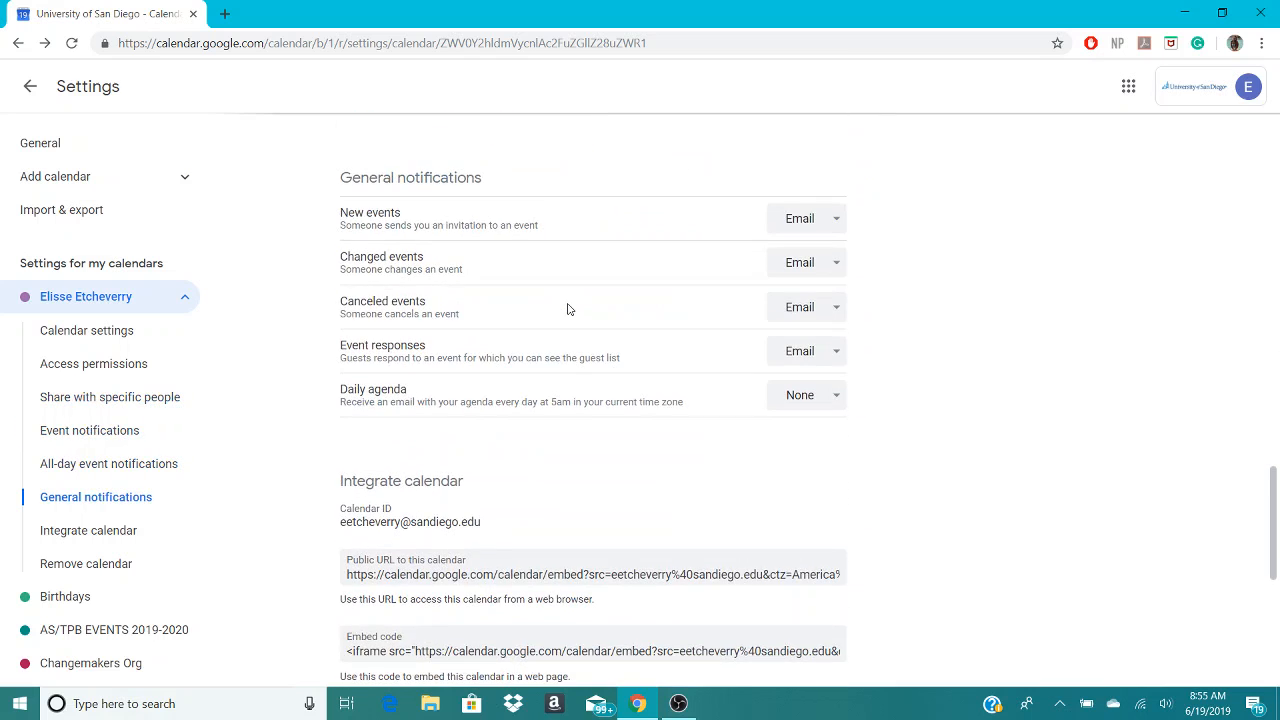
- Collapse the personal calendar's settings section, leave the settings, and review the events scheduled for Wednesday, September 4, 2019
scroll(567, 309, up, 3)
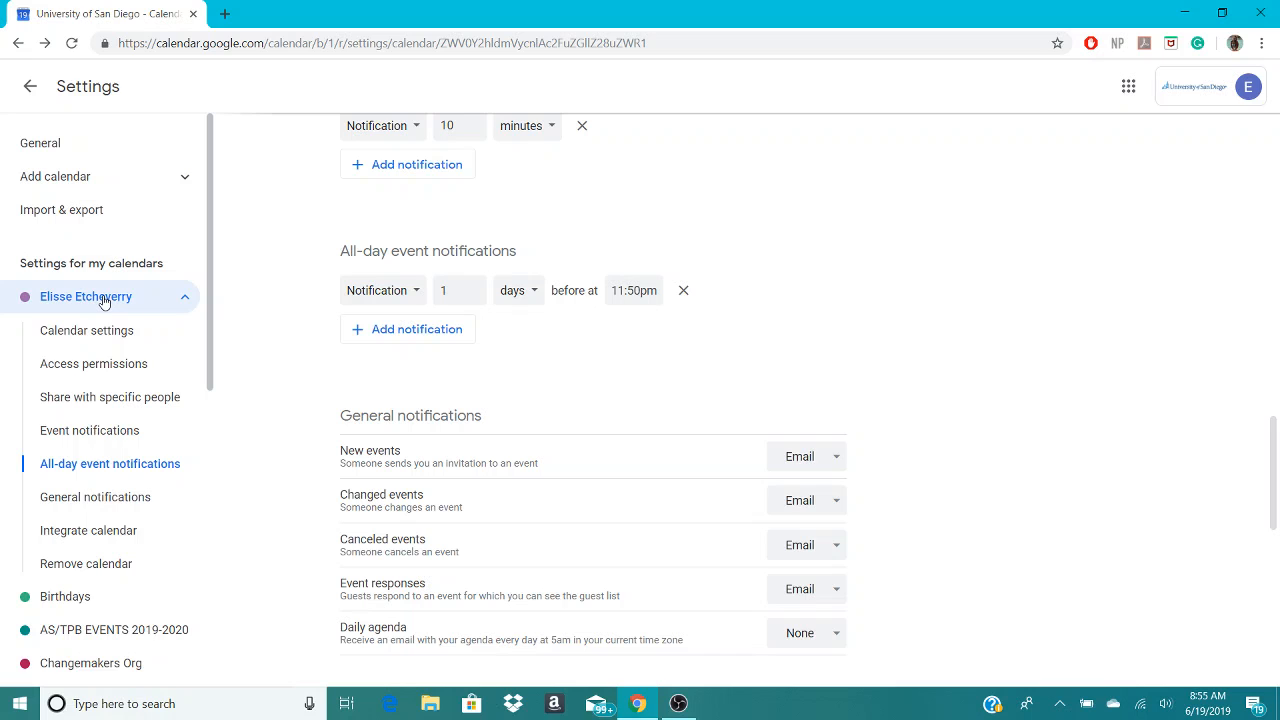
click(104, 299)
scroll(345, 285, up, 2)
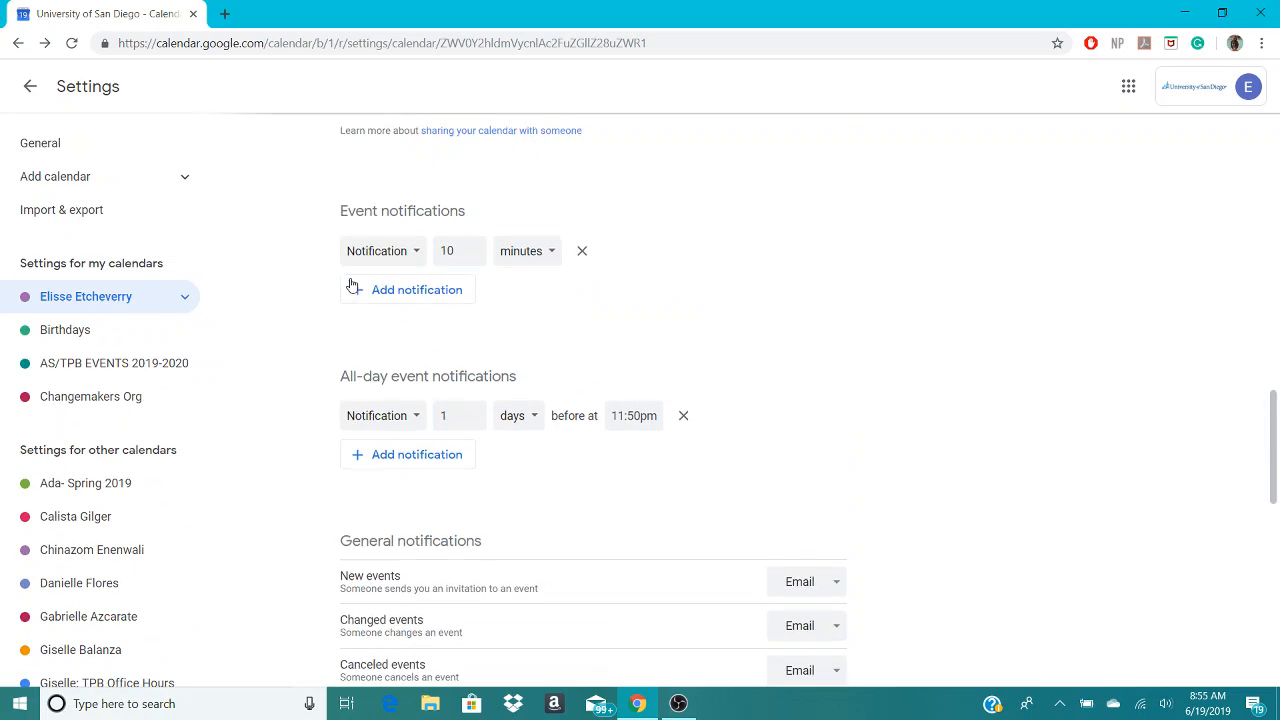
click(30, 86)
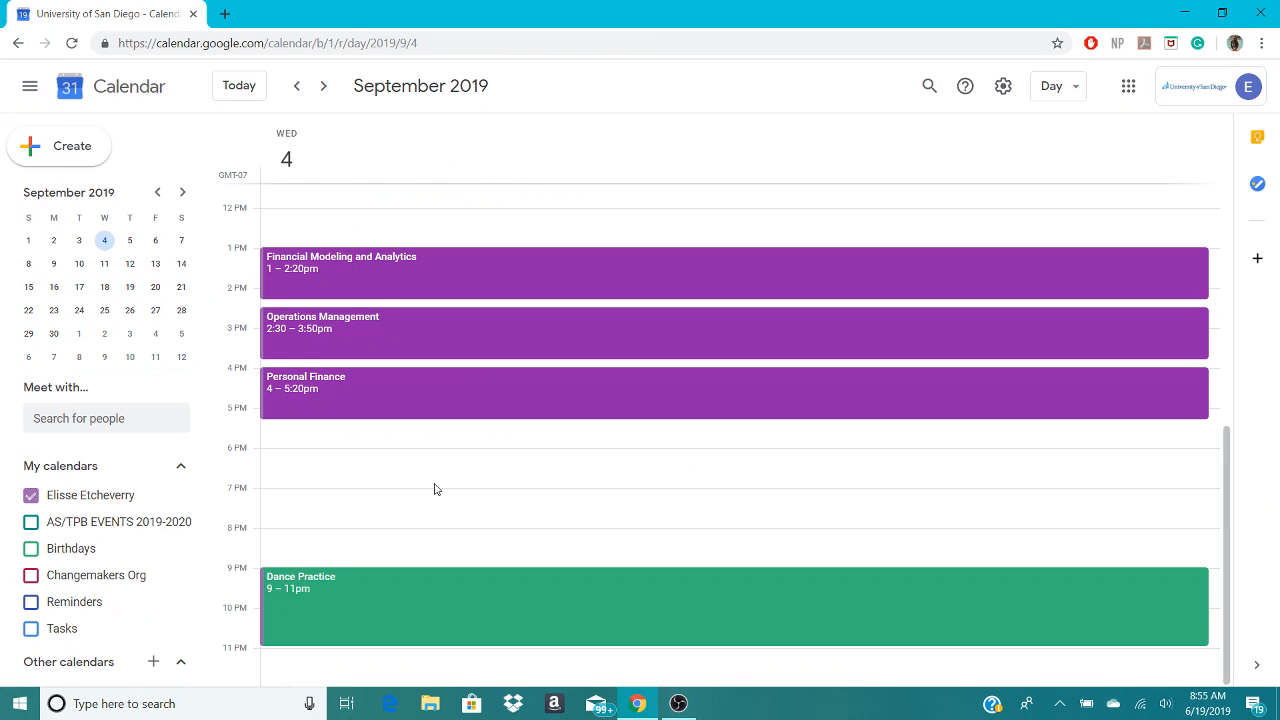
scroll(434, 489, up, 2)
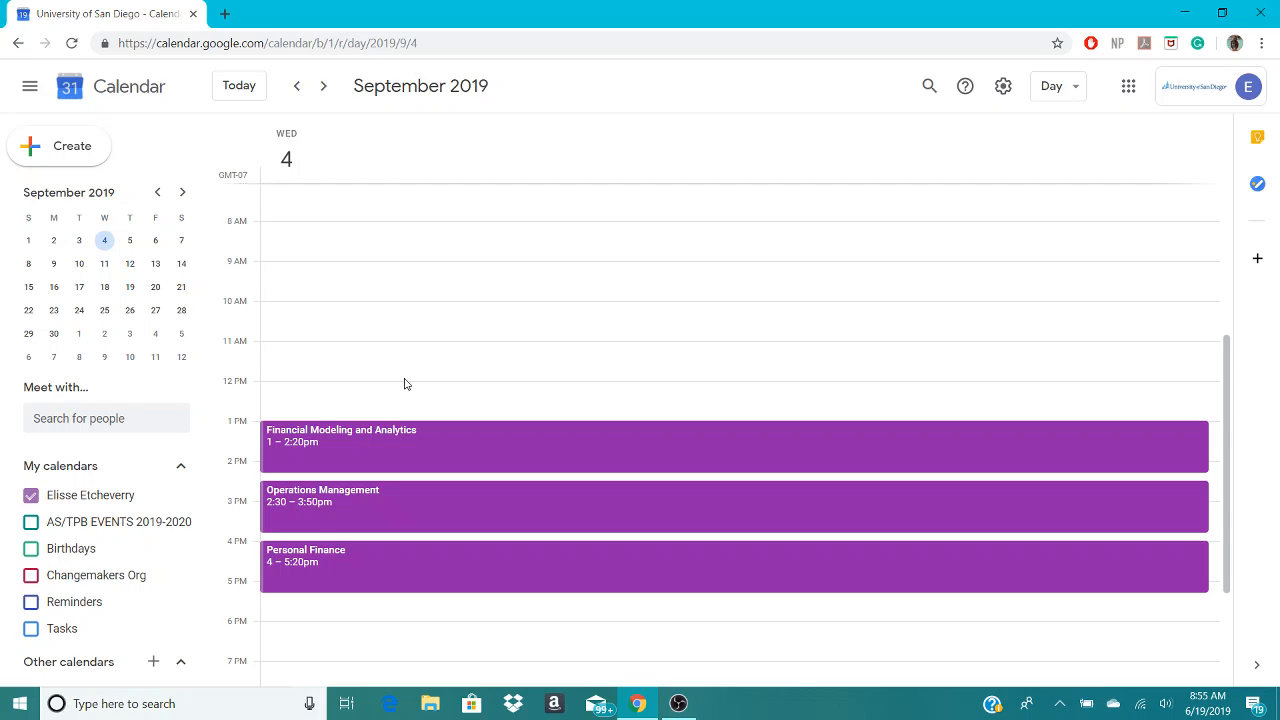
scroll(405, 383, down, 3)
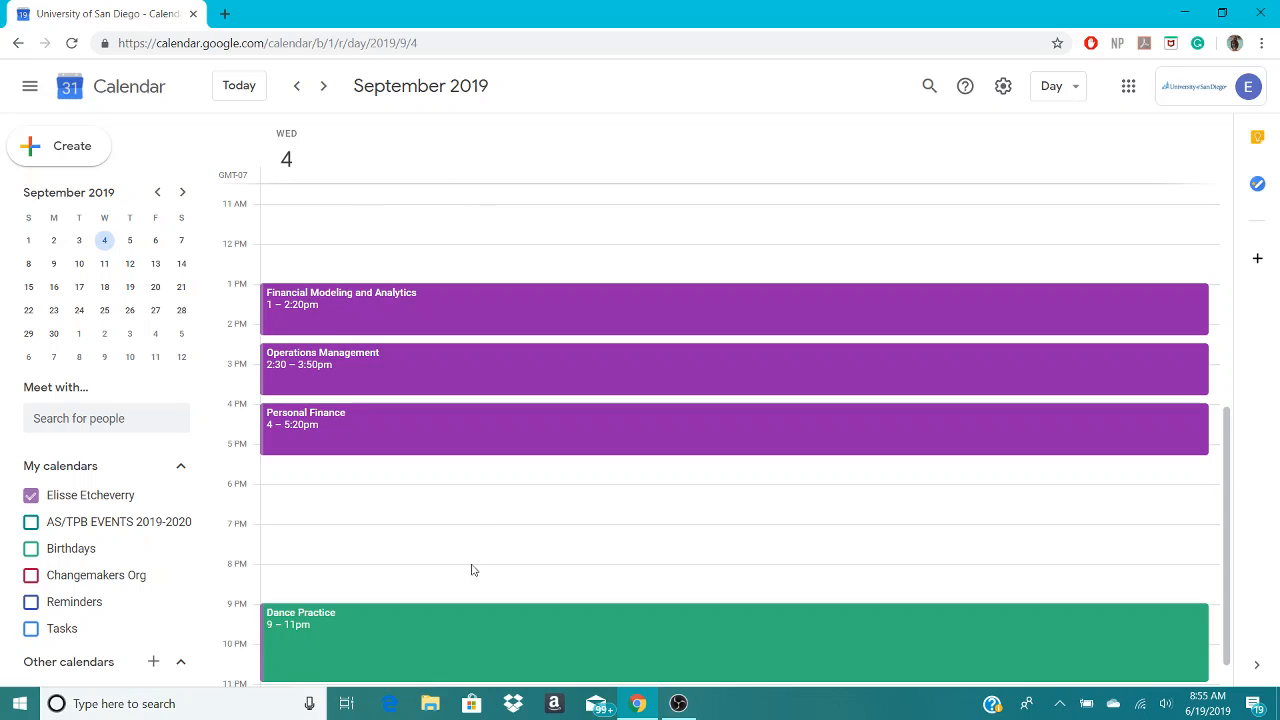
click(678, 704)
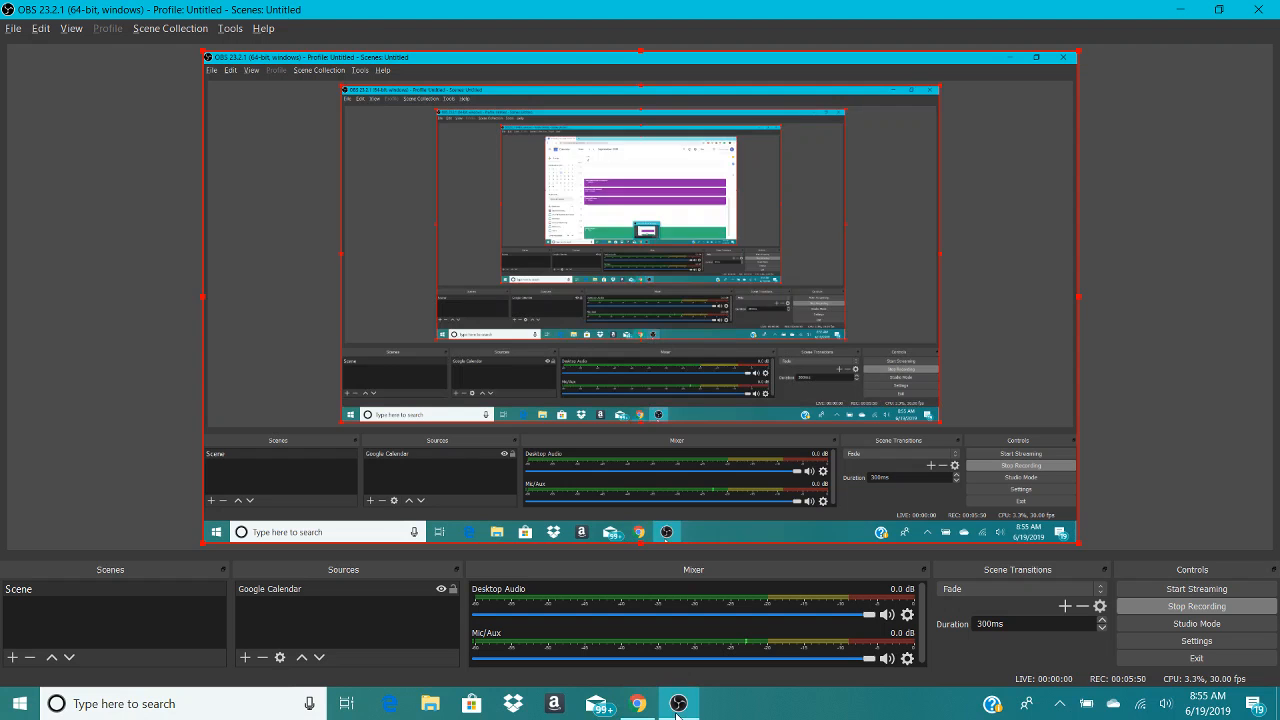